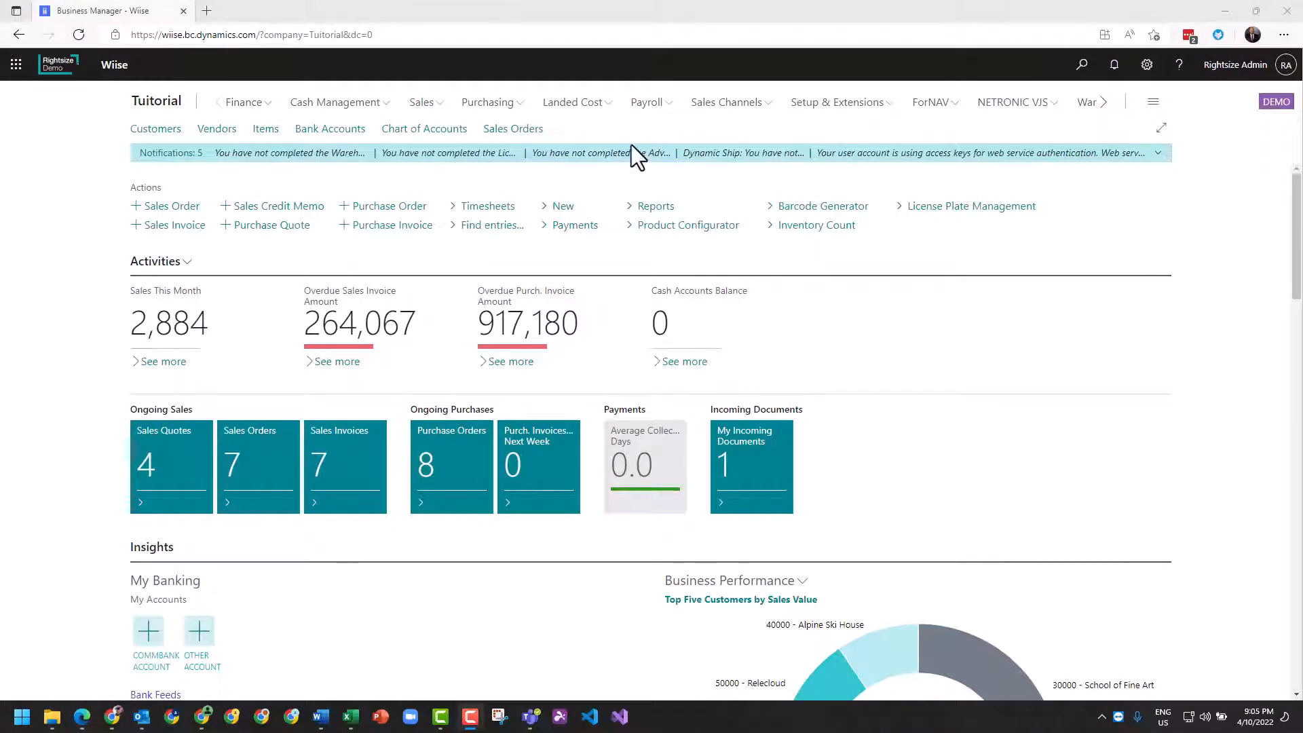
- Create a new sales invoice for the customer Trey Research
click(438, 107)
click(543, 133)
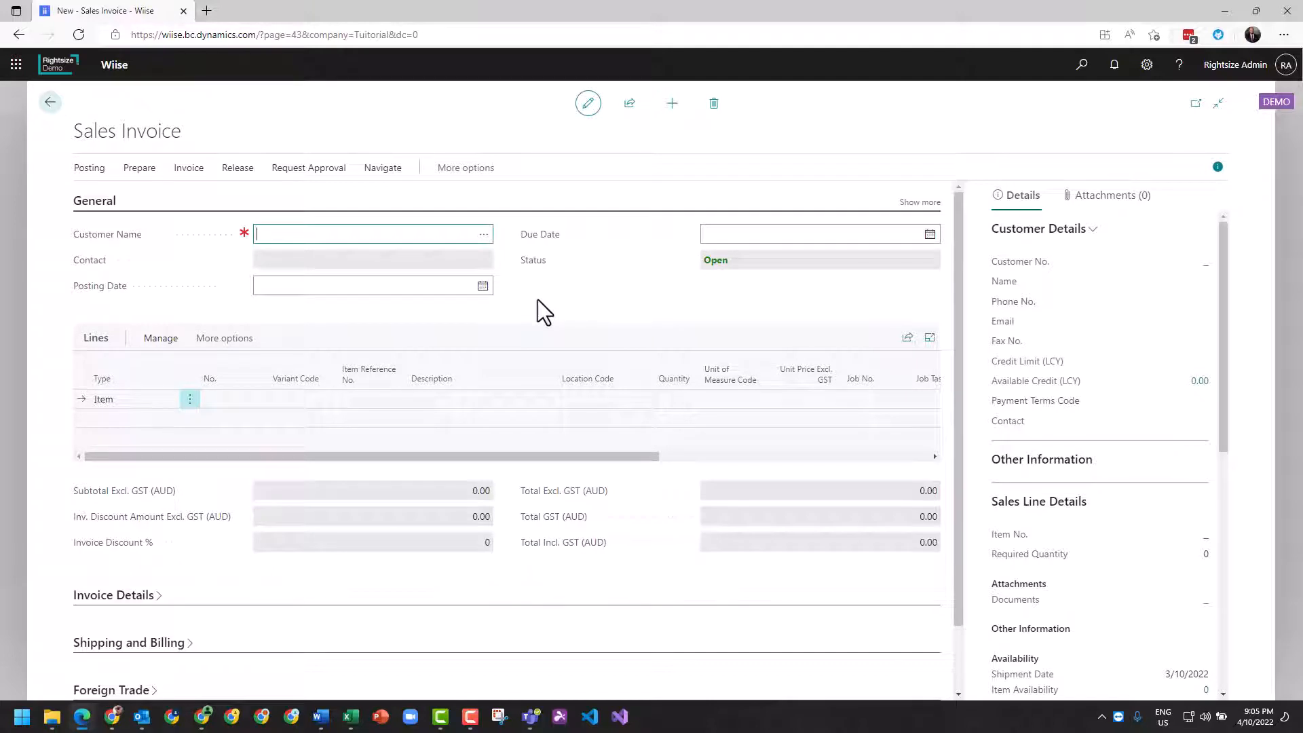
click(483, 236)
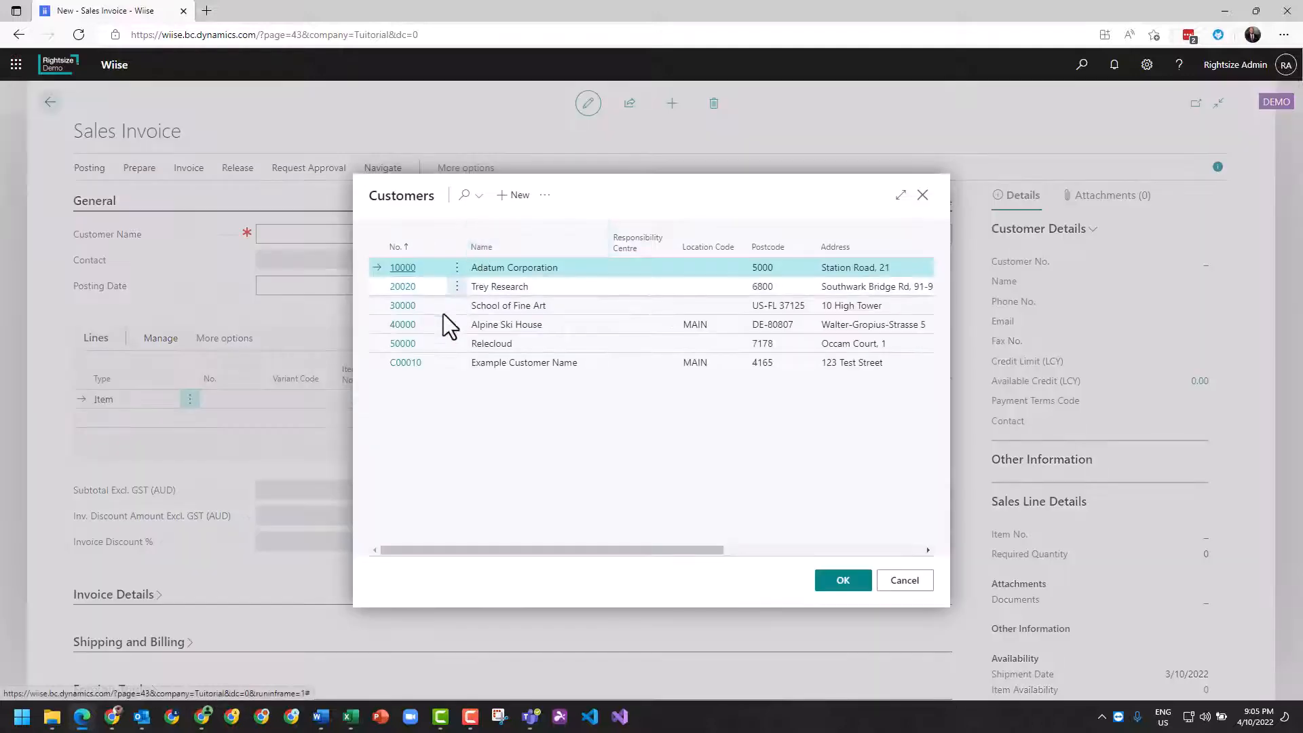
click(416, 291)
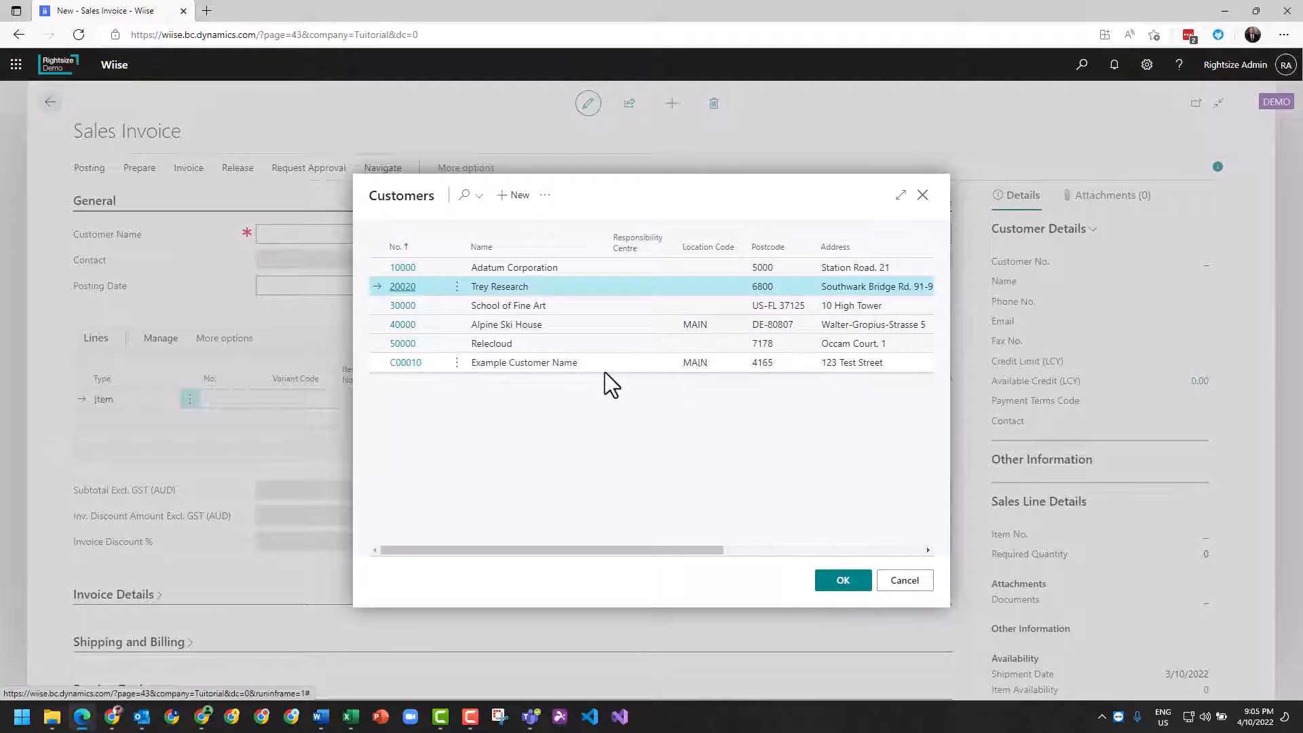
click(847, 601)
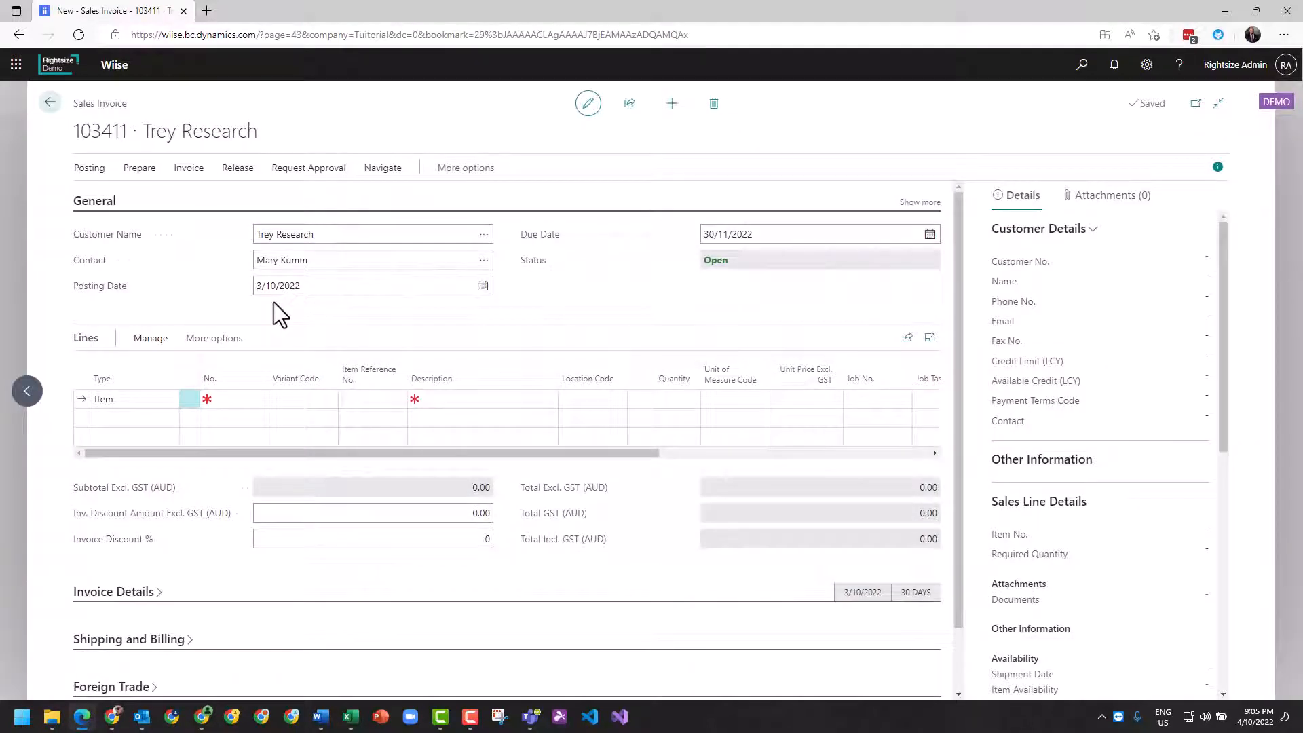
- Add item 1920-S, ANTWERP Conference Table, as the first invoice line with a quantity of 1
click(227, 399)
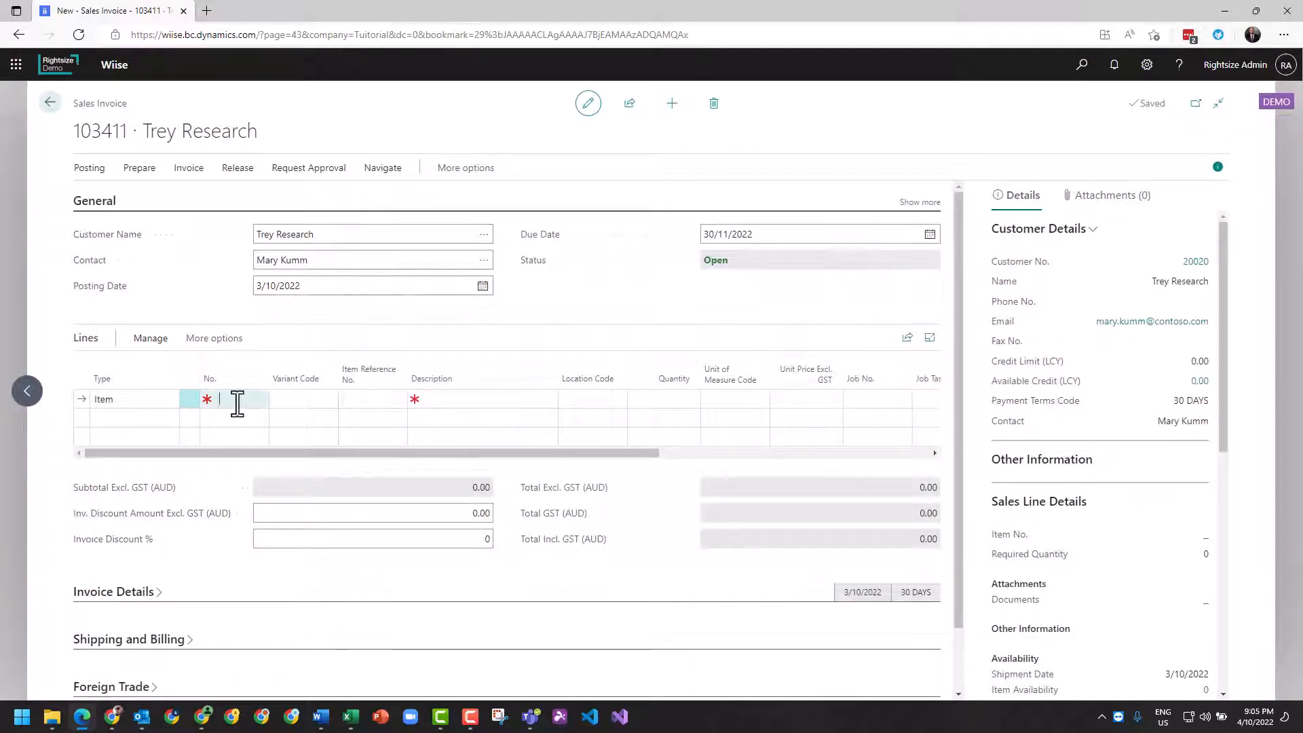
click(260, 400)
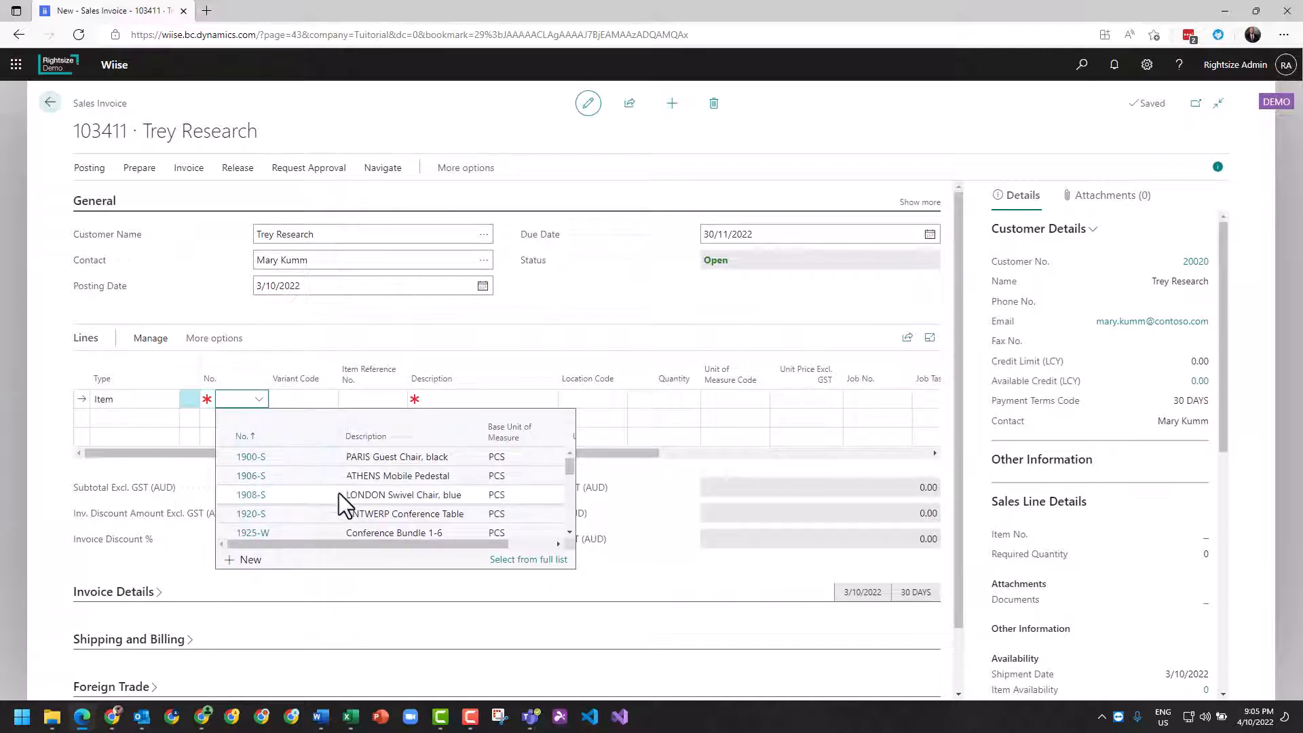
scroll(362, 495, down, 1)
click(319, 504)
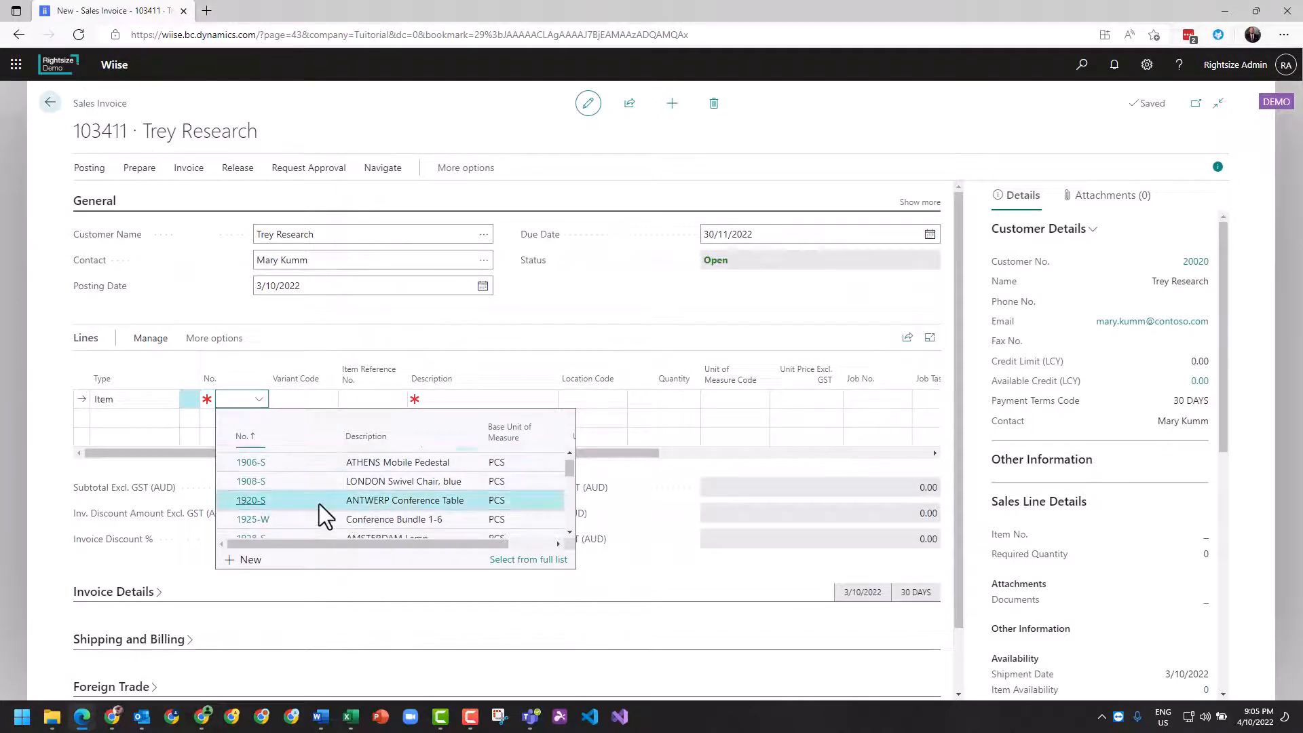
click(679, 406)
text(1)
- Clear the location code on the conference table line
click(590, 399)
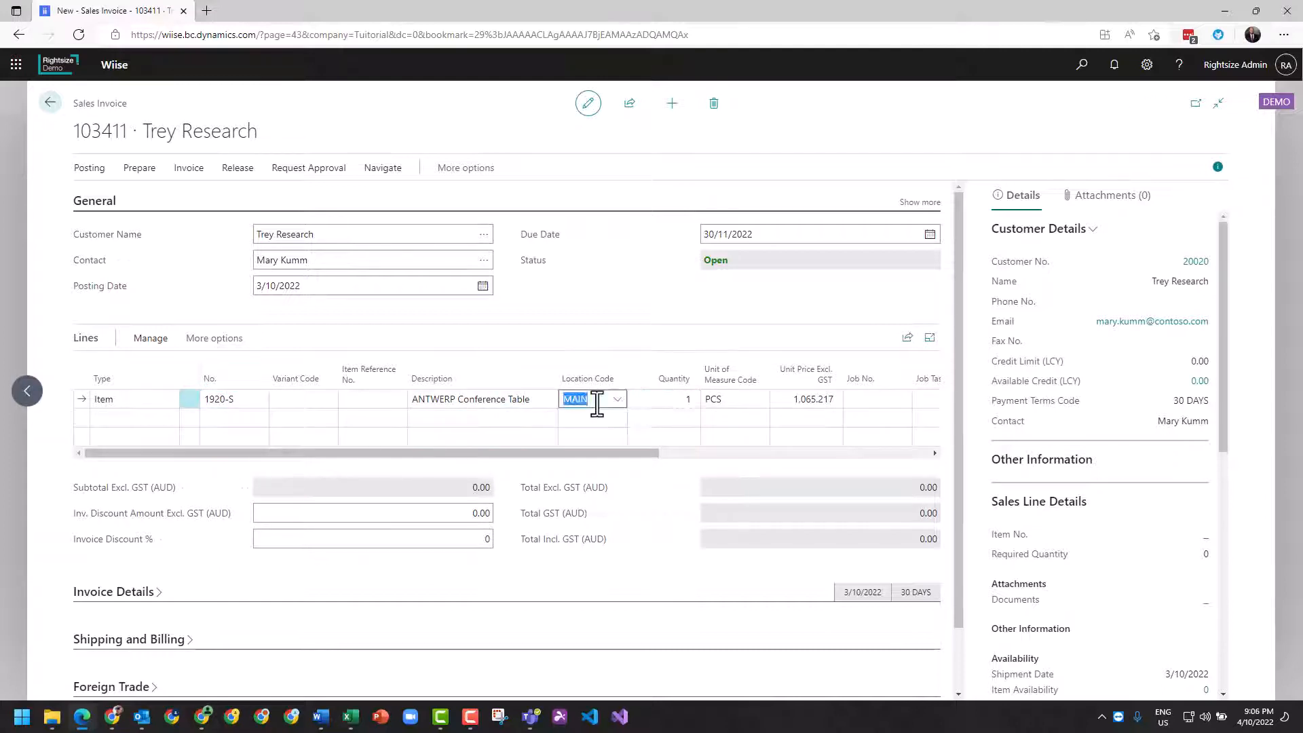
key(BackSpace)
click(576, 315)
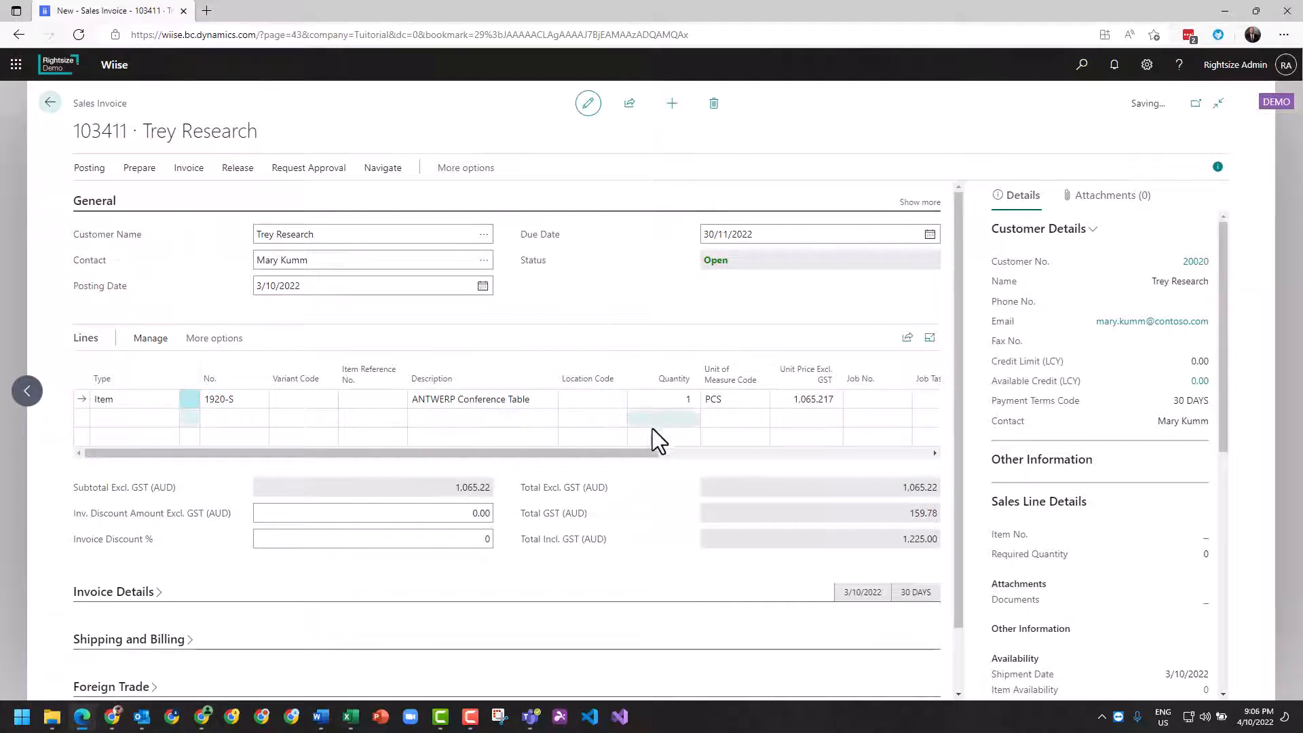
drag(613, 453, 290, 455)
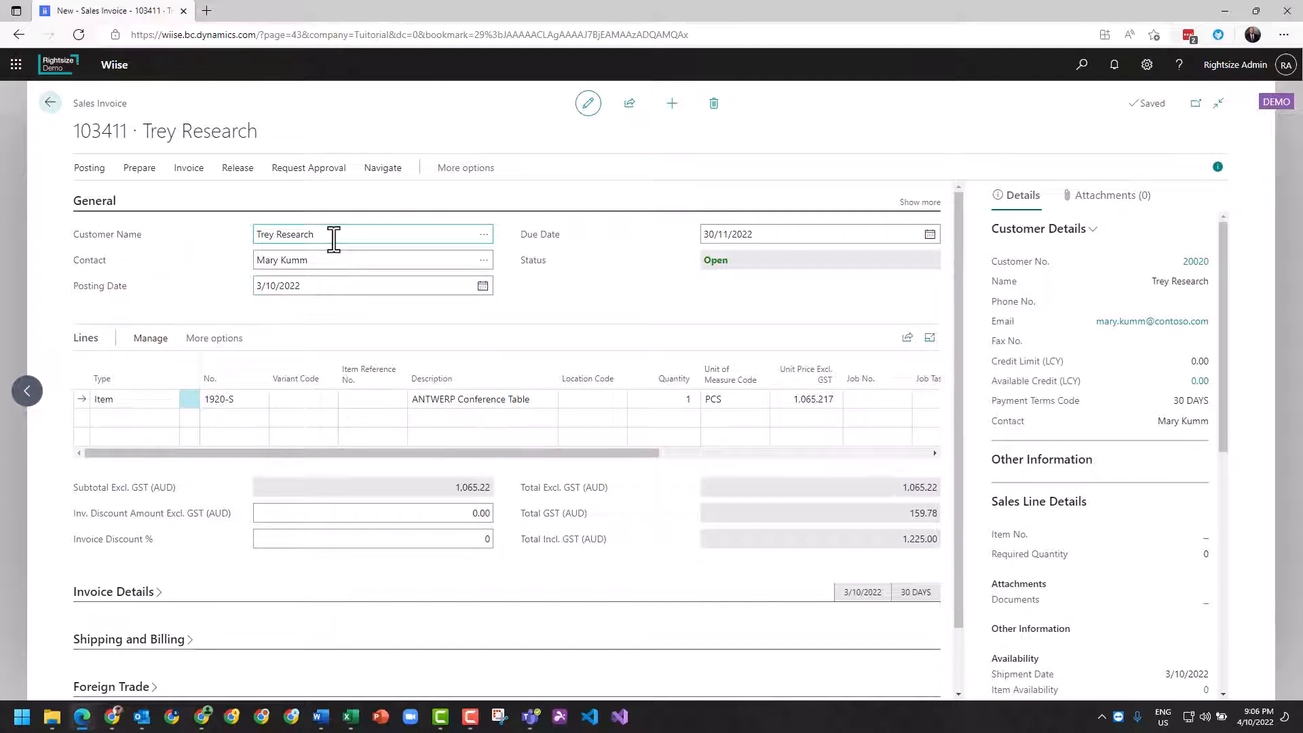
- Expand the General section to review all of the invoice's header fields
click(919, 204)
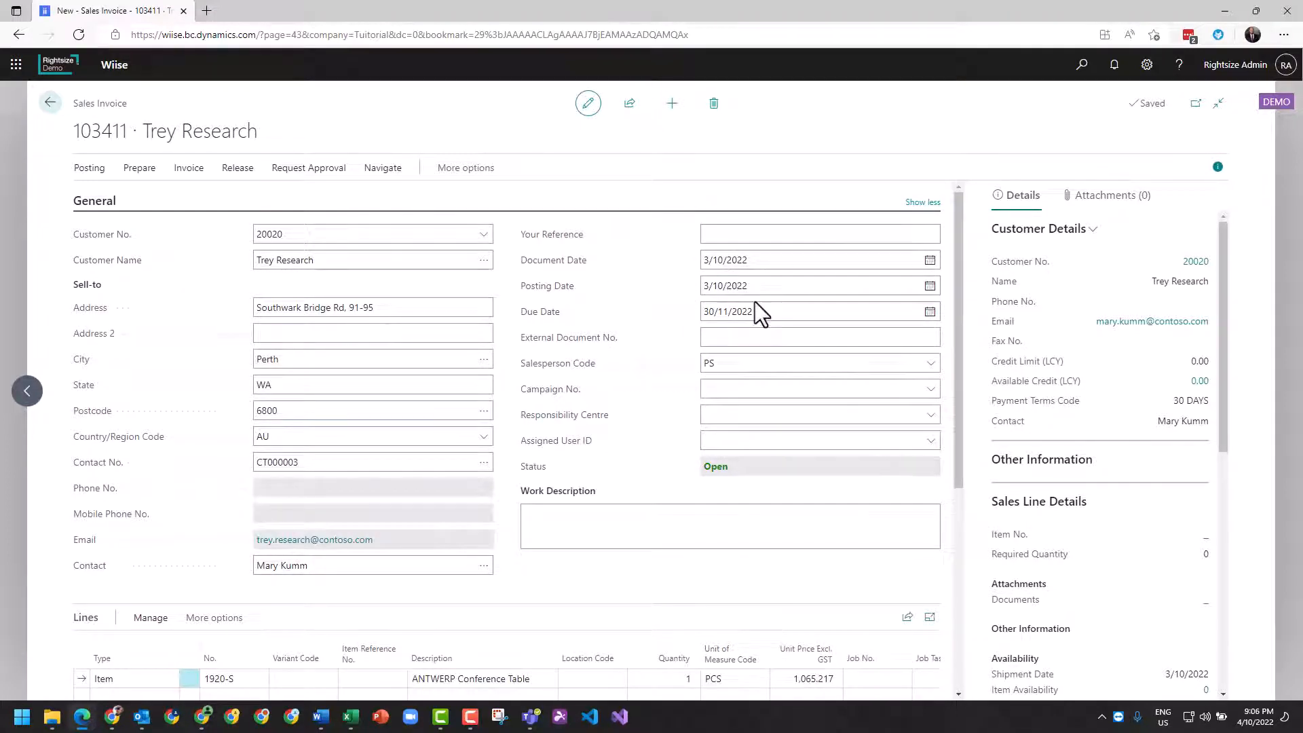
click(772, 233)
mouse_move(623, 350)
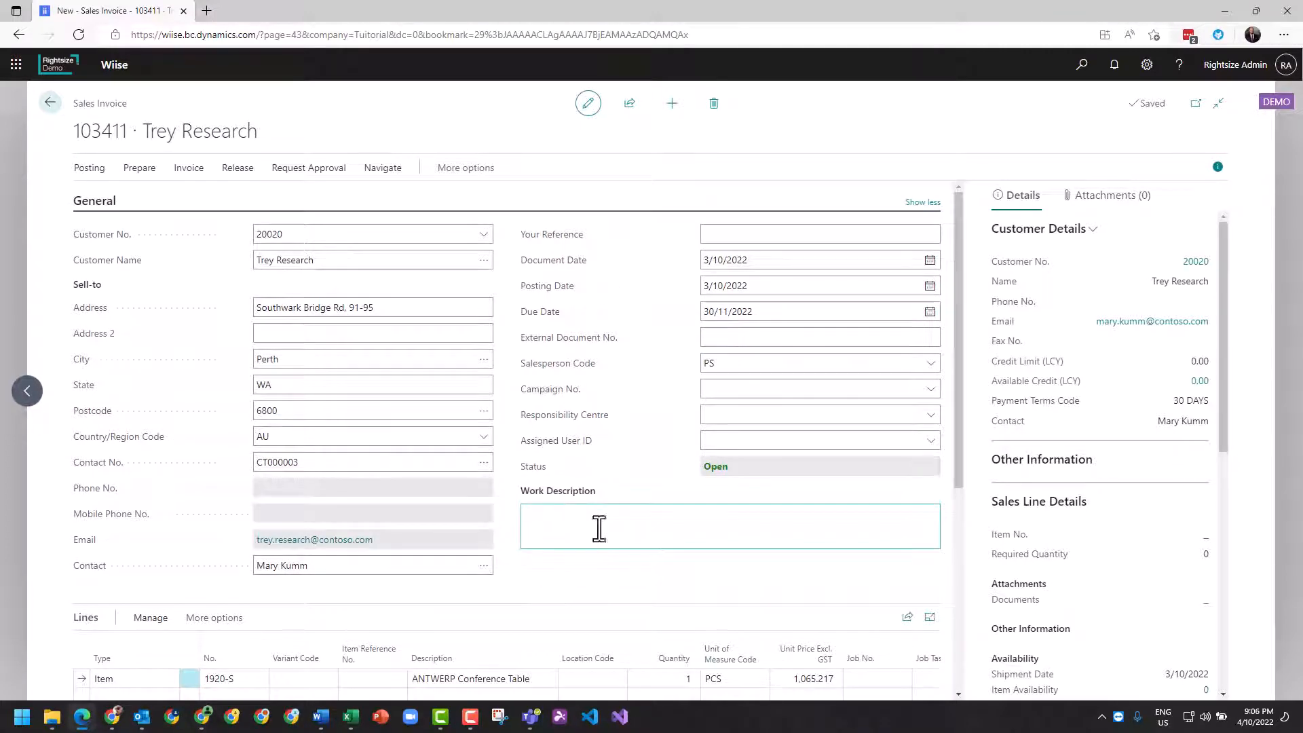
- Personalise the sales invoice page to show Work Description when collapsed, and collapse the General section to its short form
click(1144, 68)
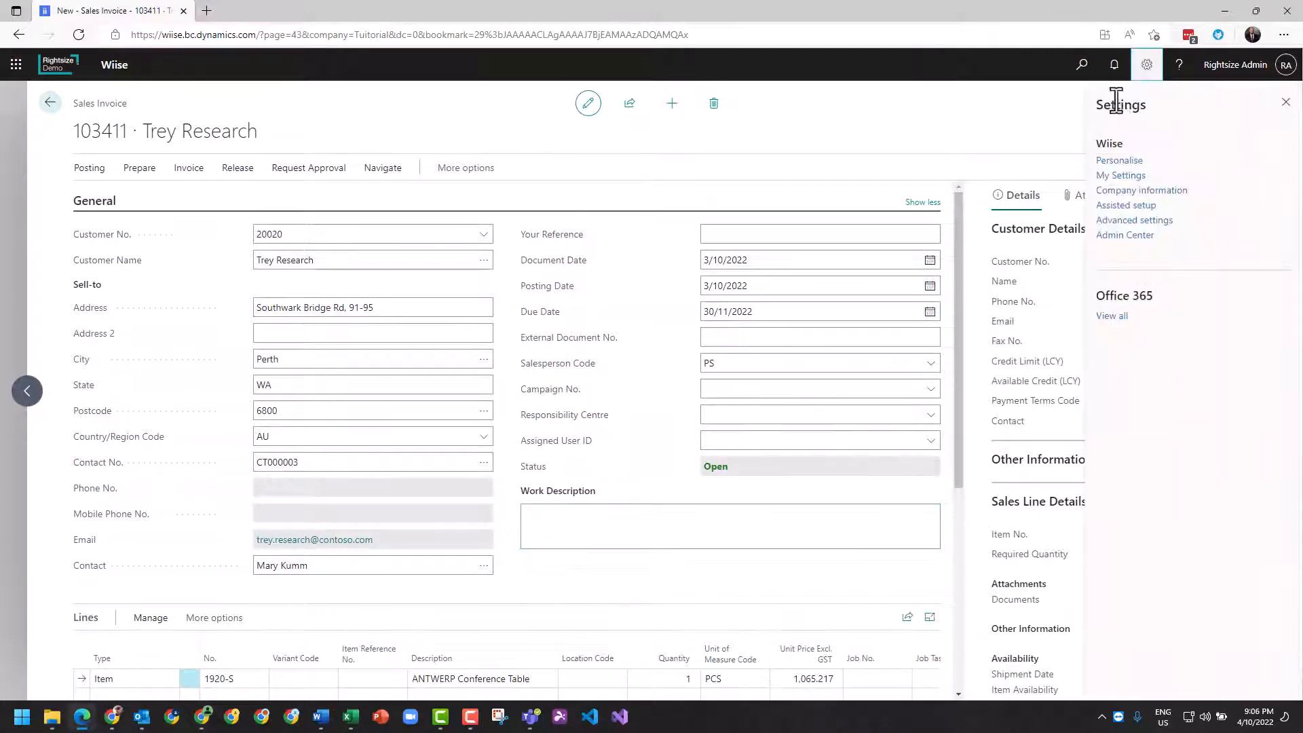
click(1115, 163)
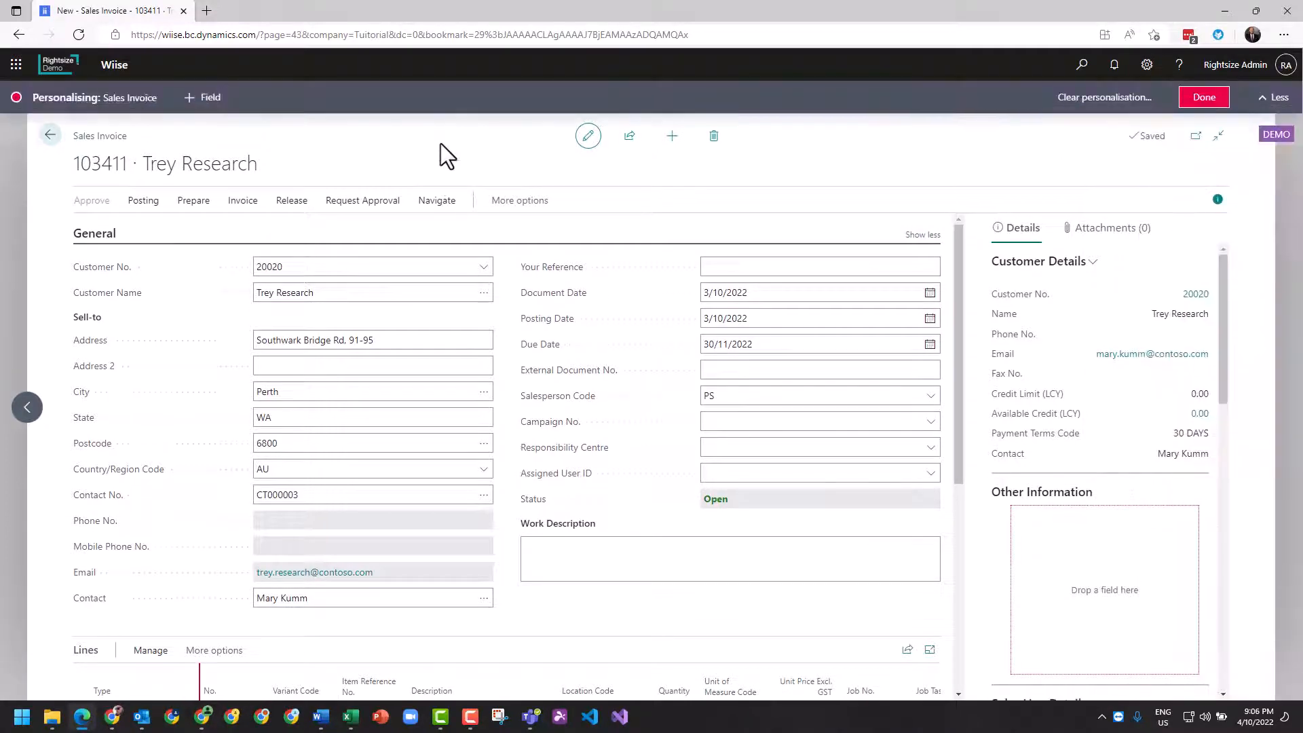
click(937, 547)
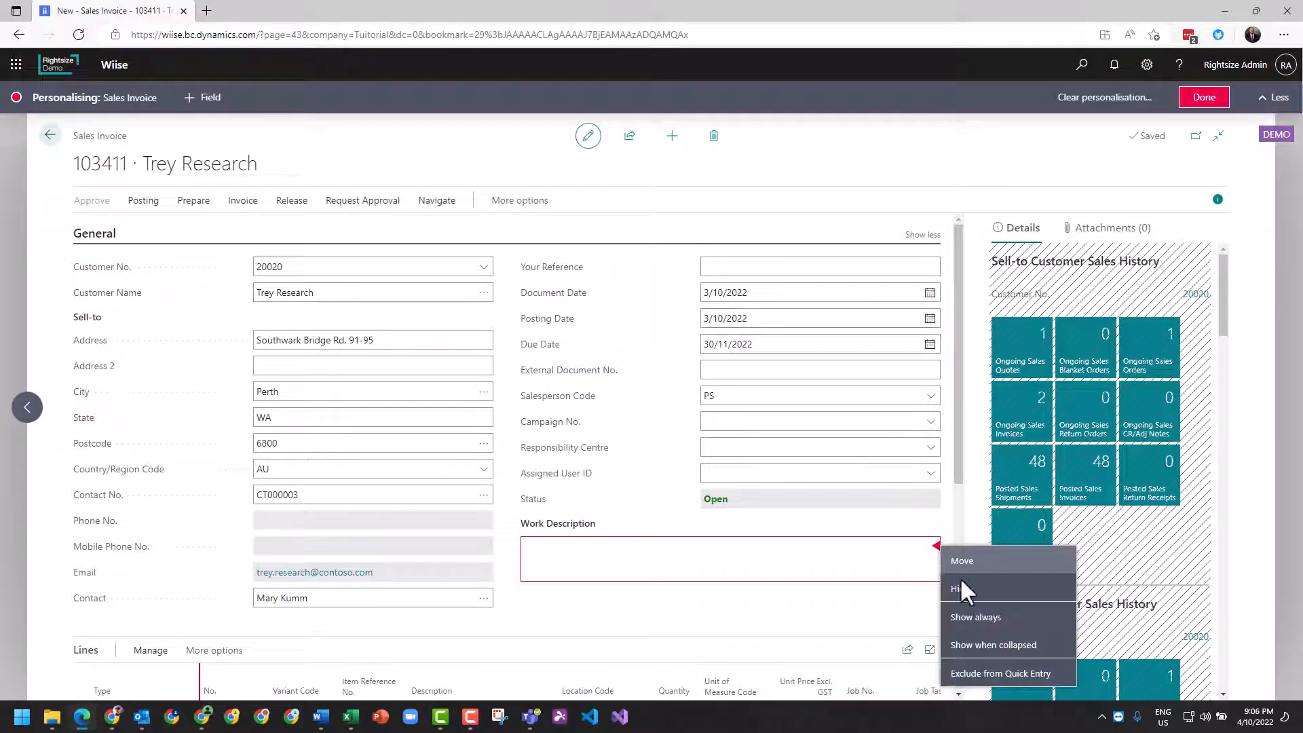
click(982, 636)
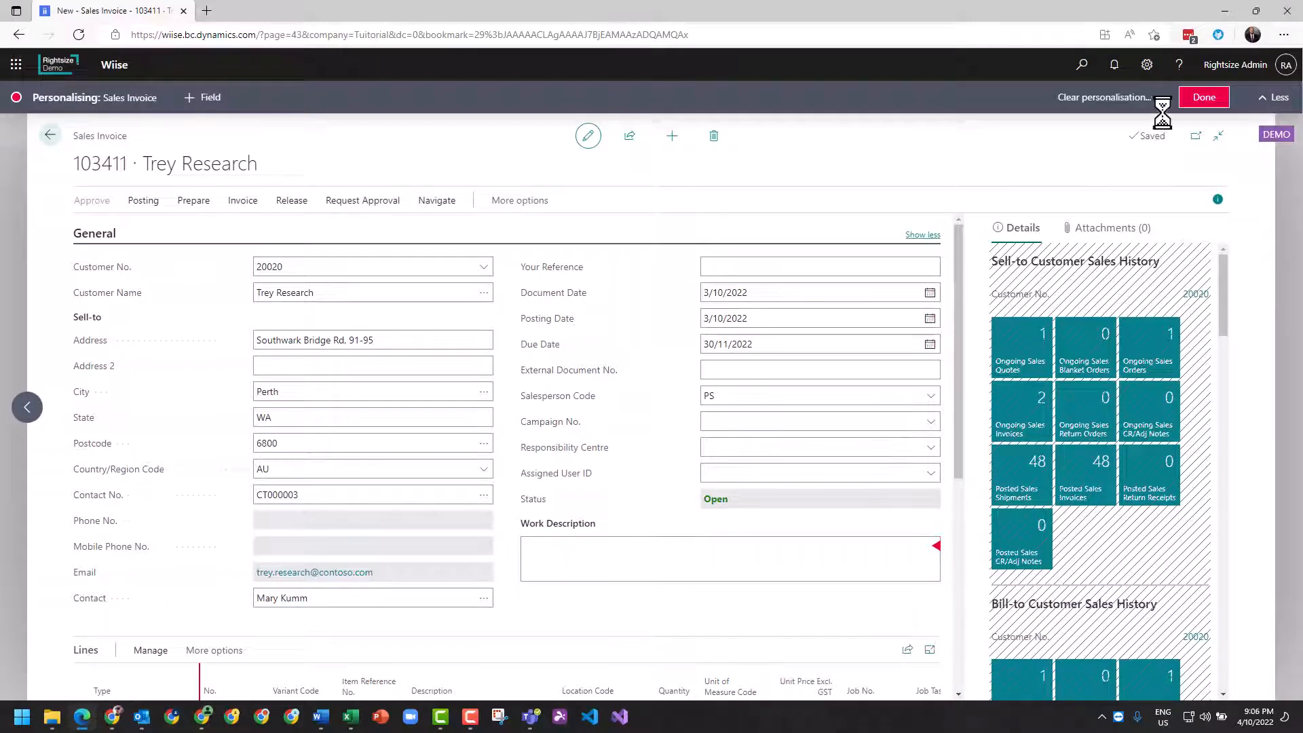
click(1205, 97)
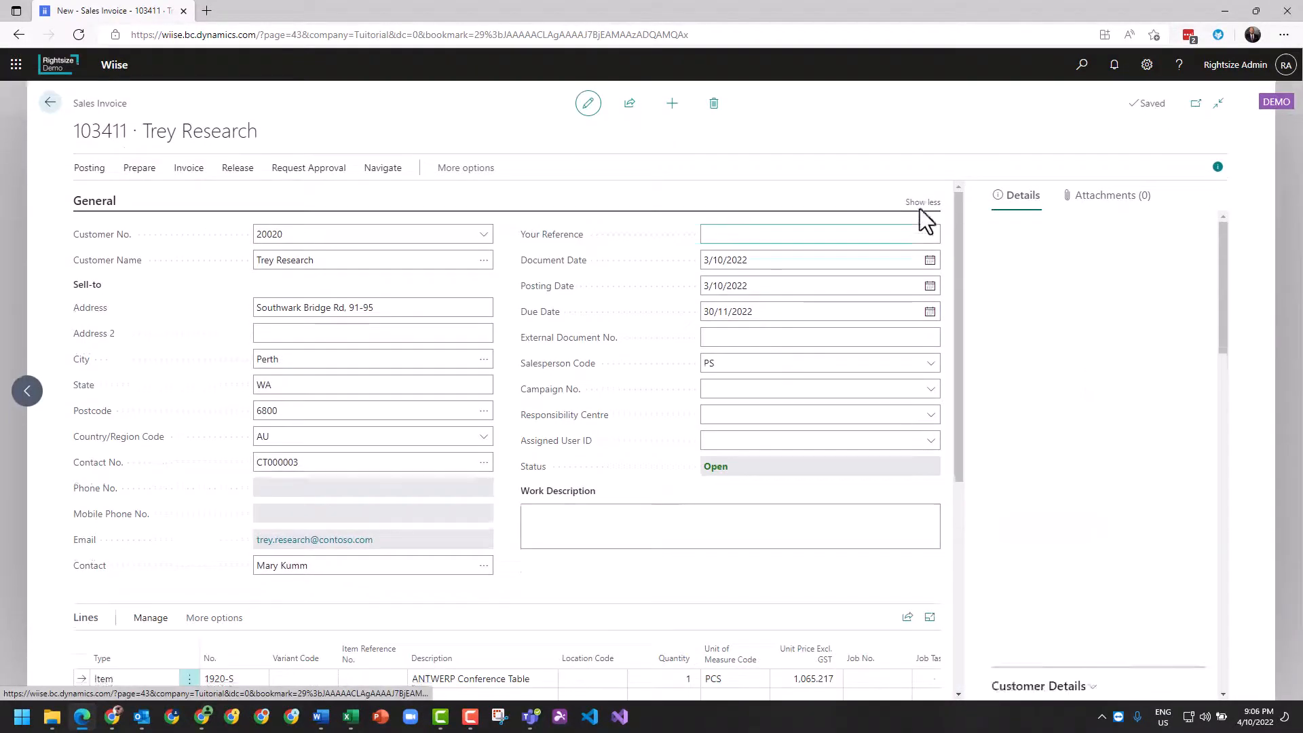
click(925, 204)
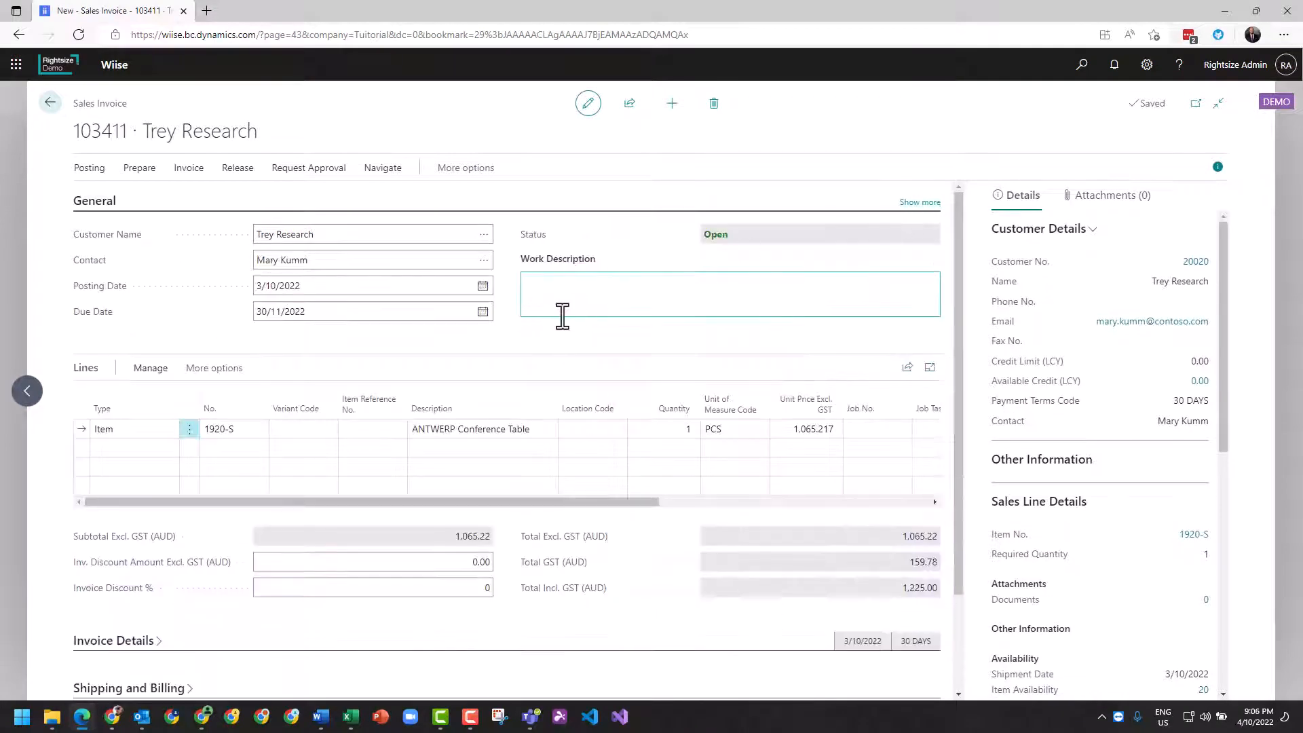
click(561, 299)
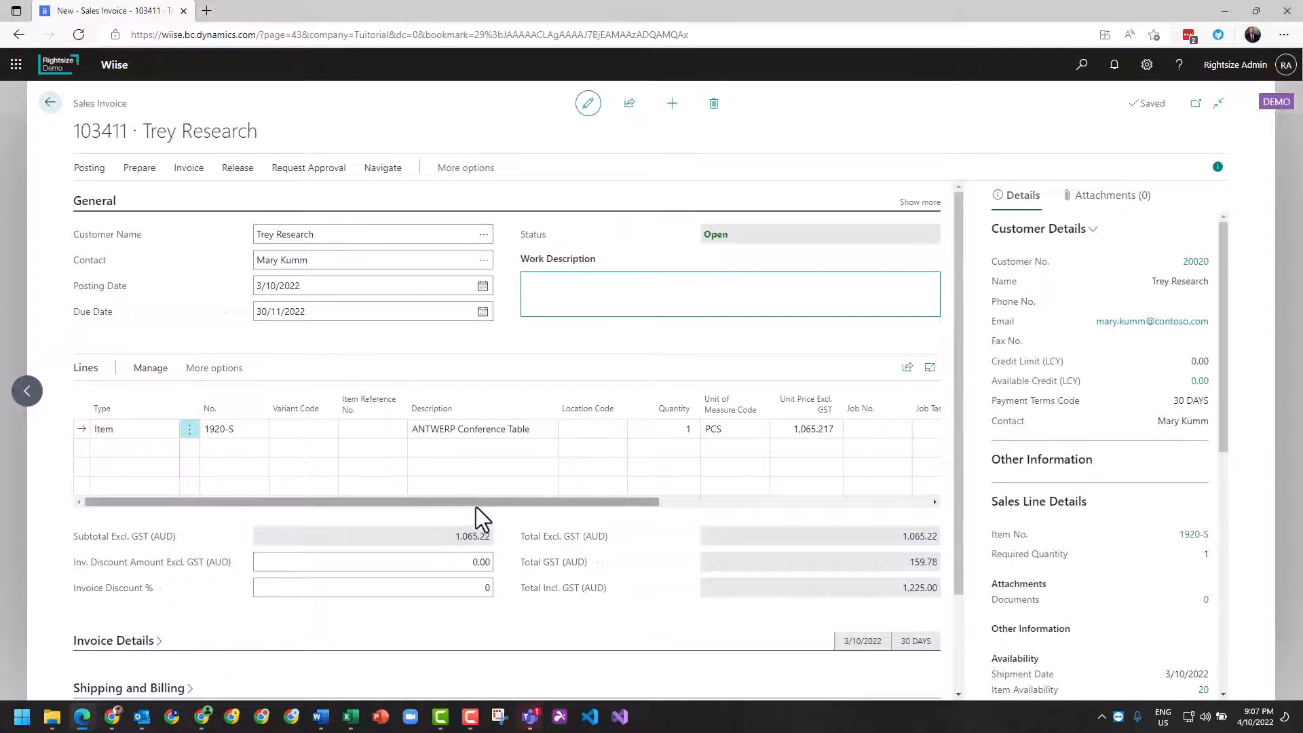
- Set the customer group code on the conference table line to MEDIUM
drag(511, 502, 687, 502)
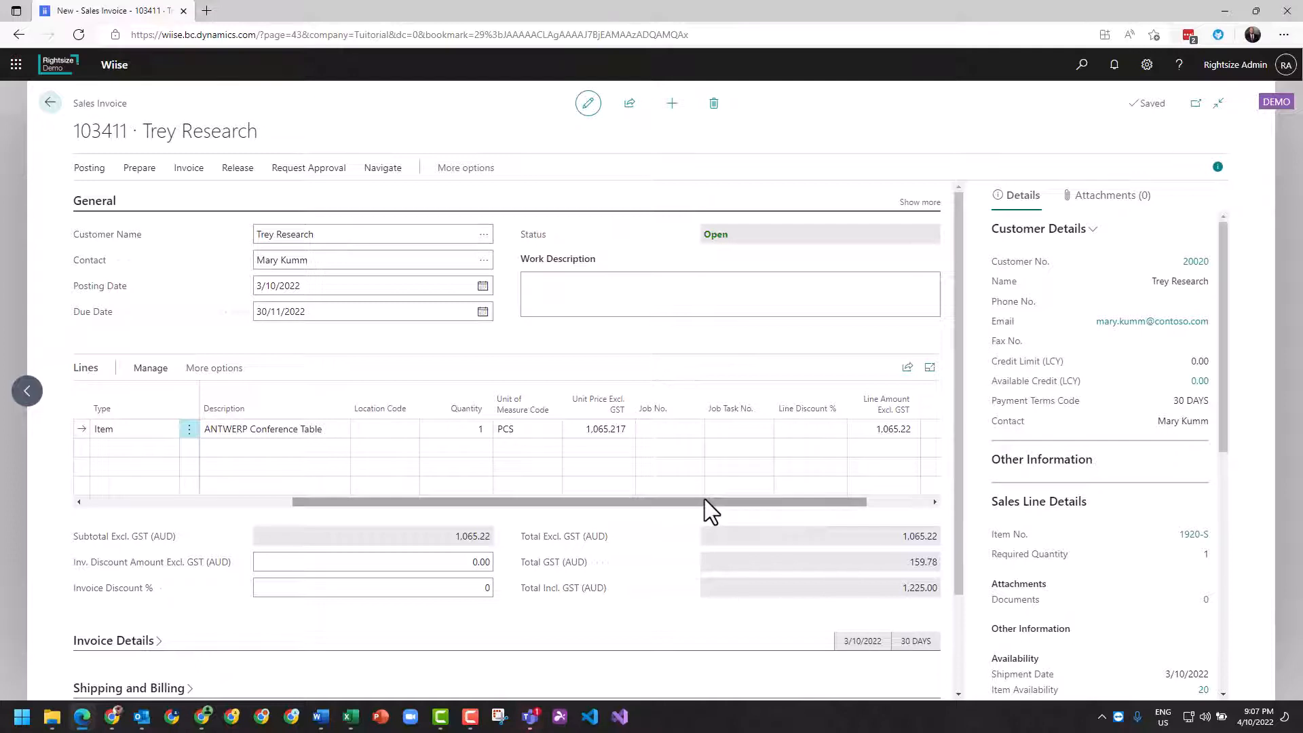
drag(704, 498, 910, 504)
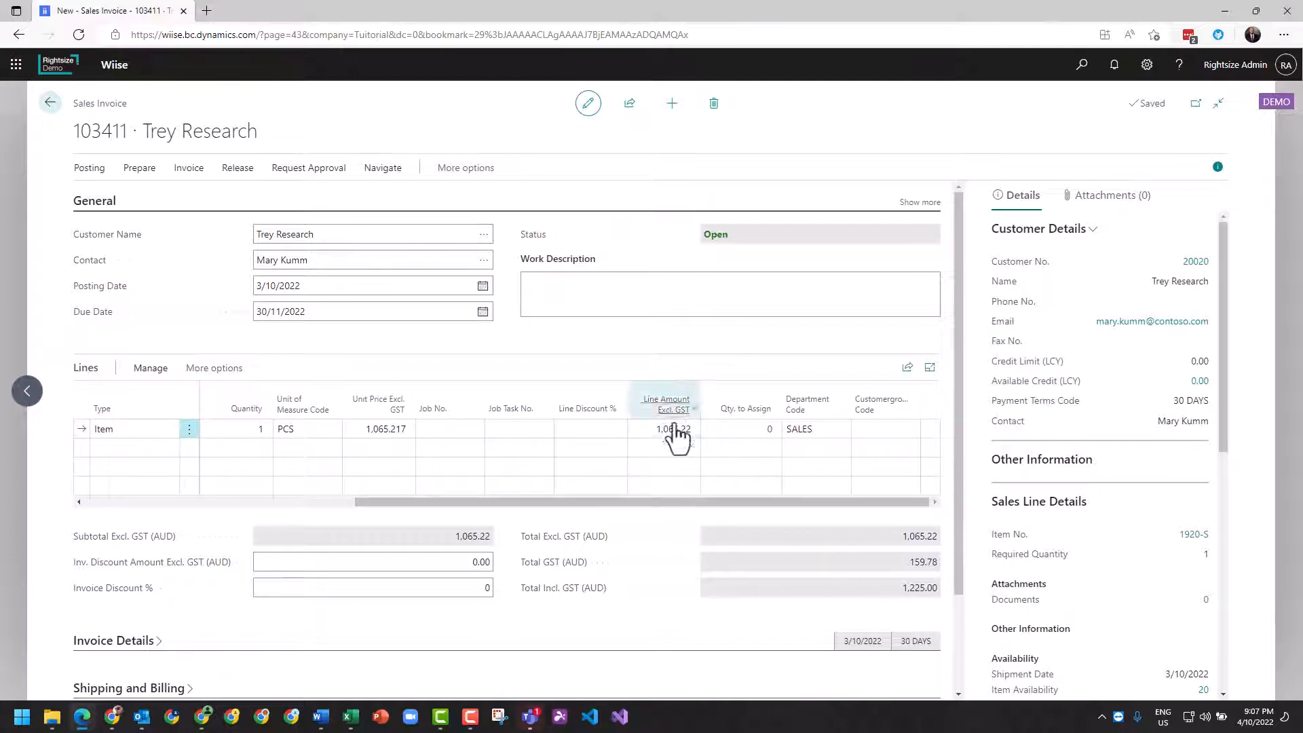
click(897, 429)
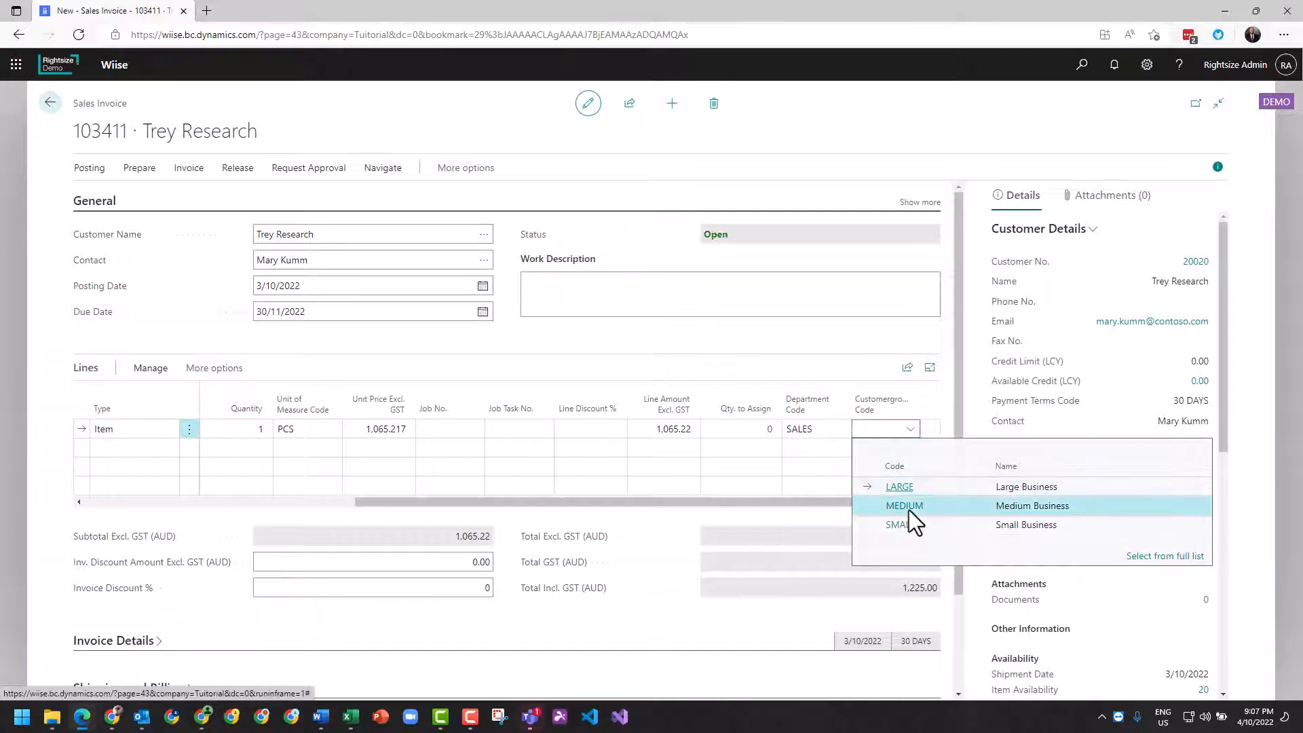
click(908, 507)
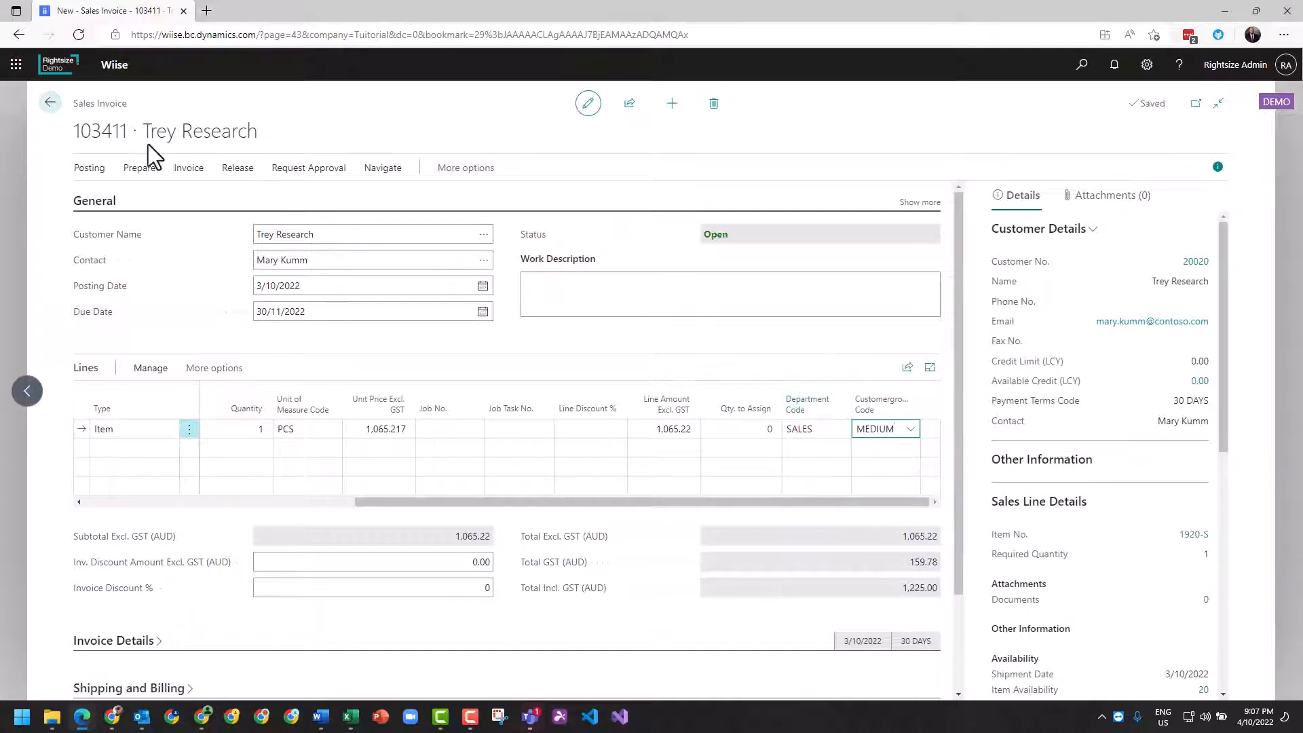
click(798, 344)
- Expand the Invoice Details section and examine its fields, including the payment terms code
drag(674, 506, 385, 512)
scroll(440, 503, down, 3)
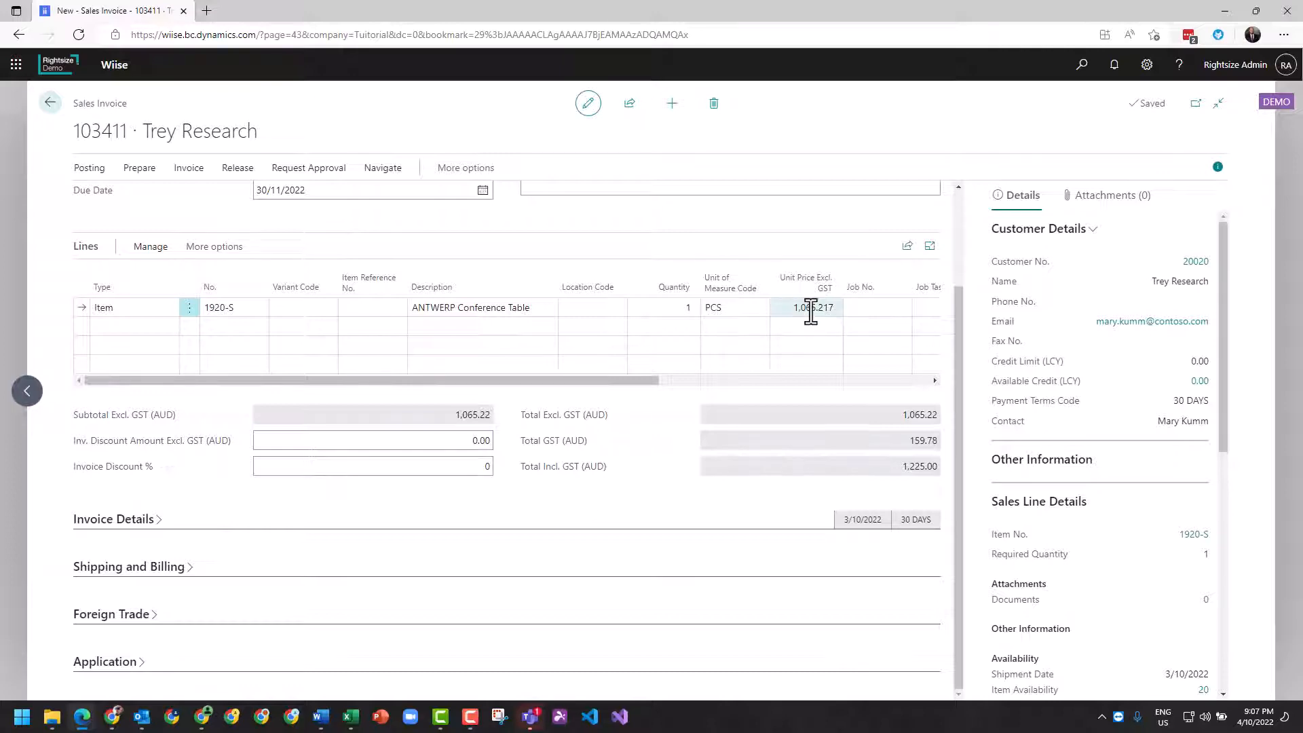
click(135, 521)
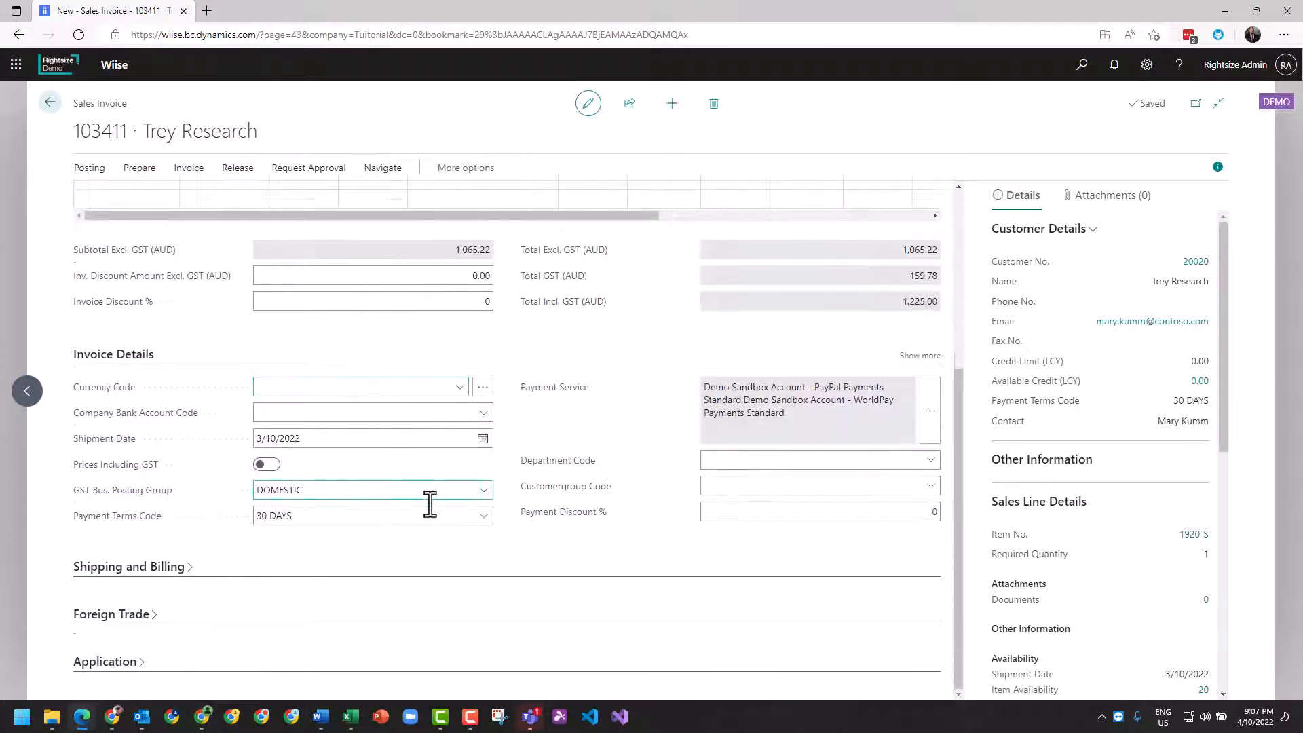
click(306, 516)
- Expand all Shipping and Billing fields and set the ship-to to the alternate shipping address TWYCROSS
click(178, 568)
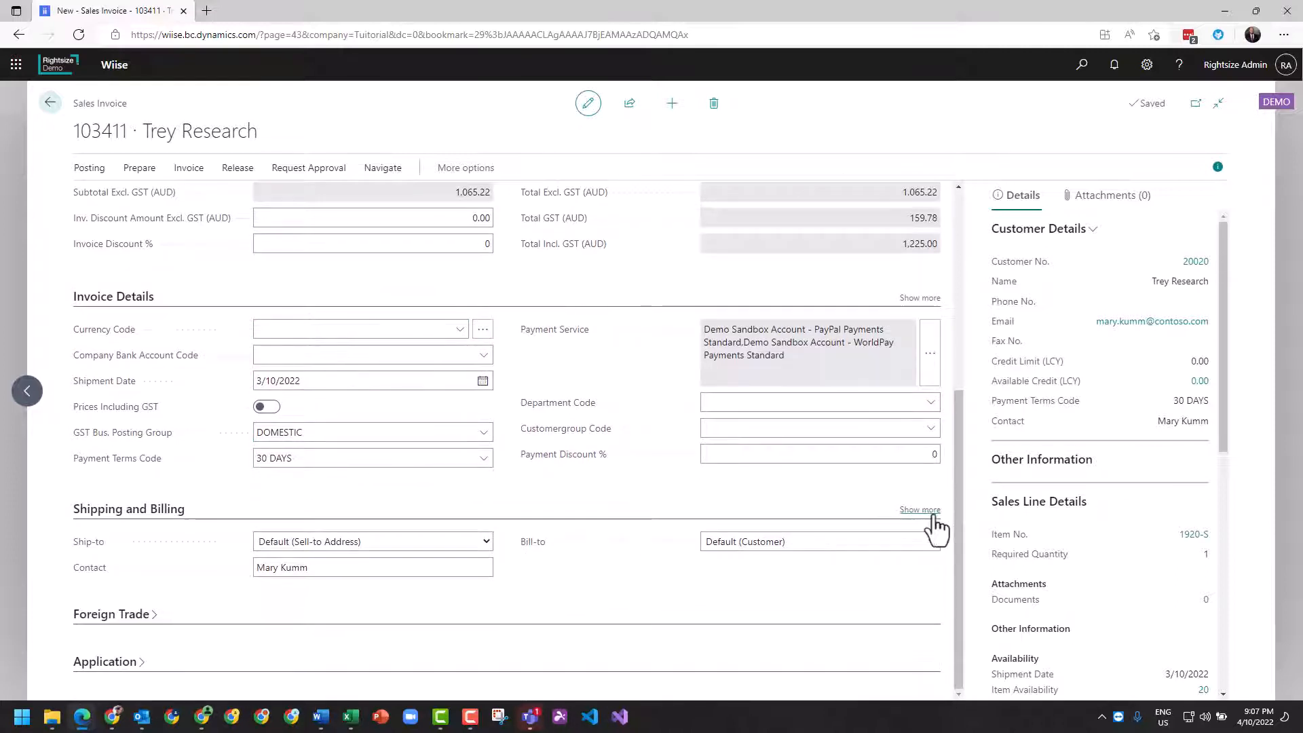
click(934, 516)
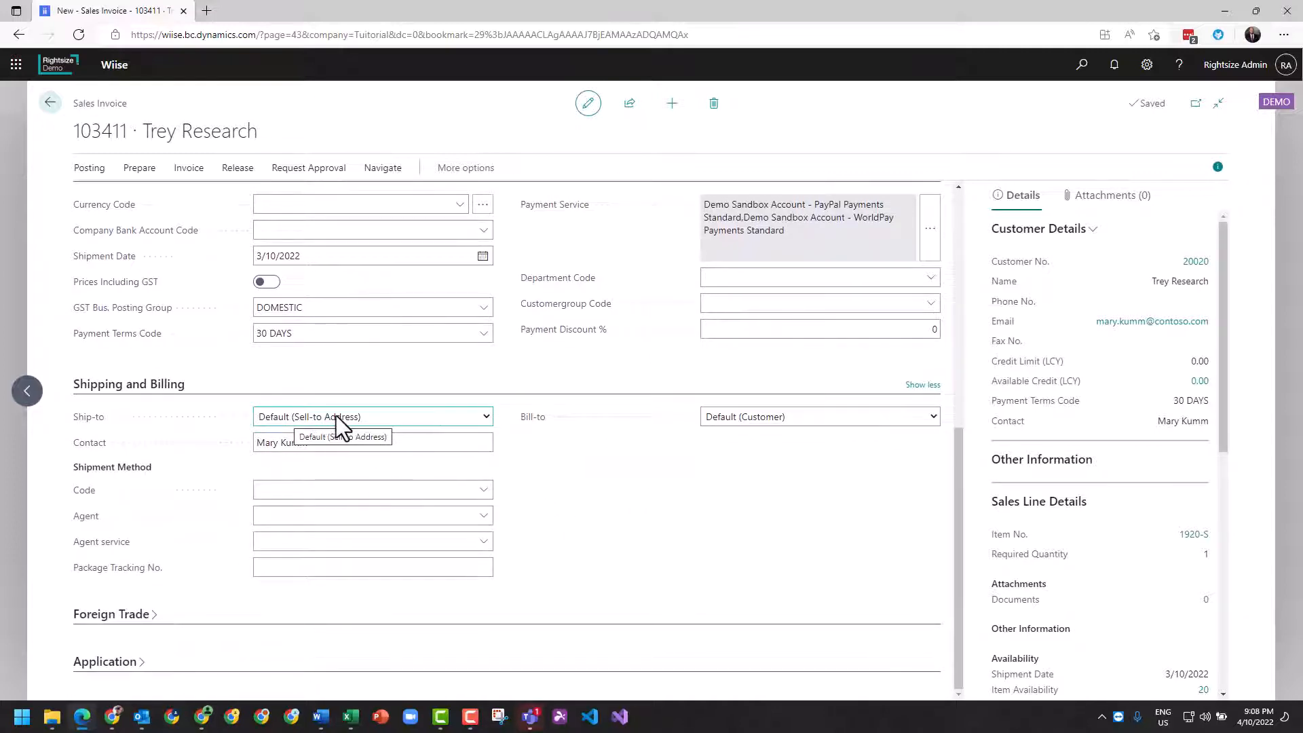
click(361, 417)
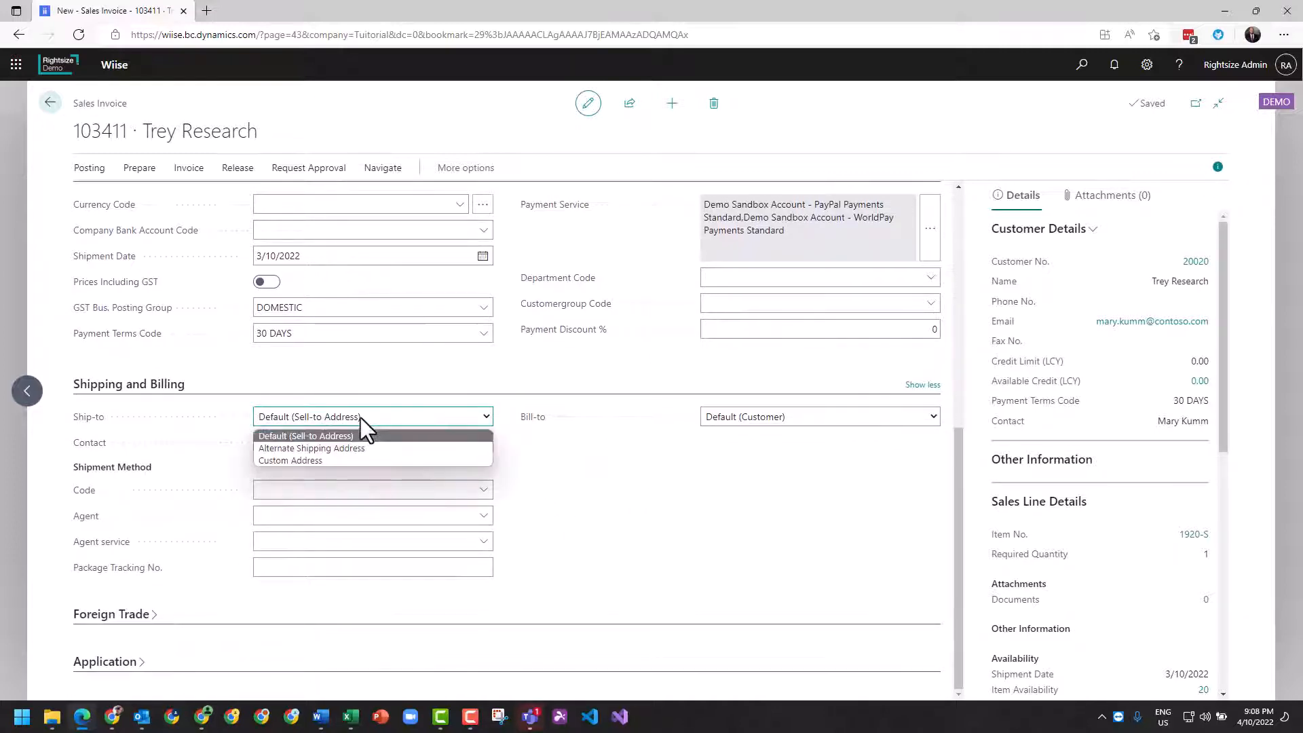
click(347, 448)
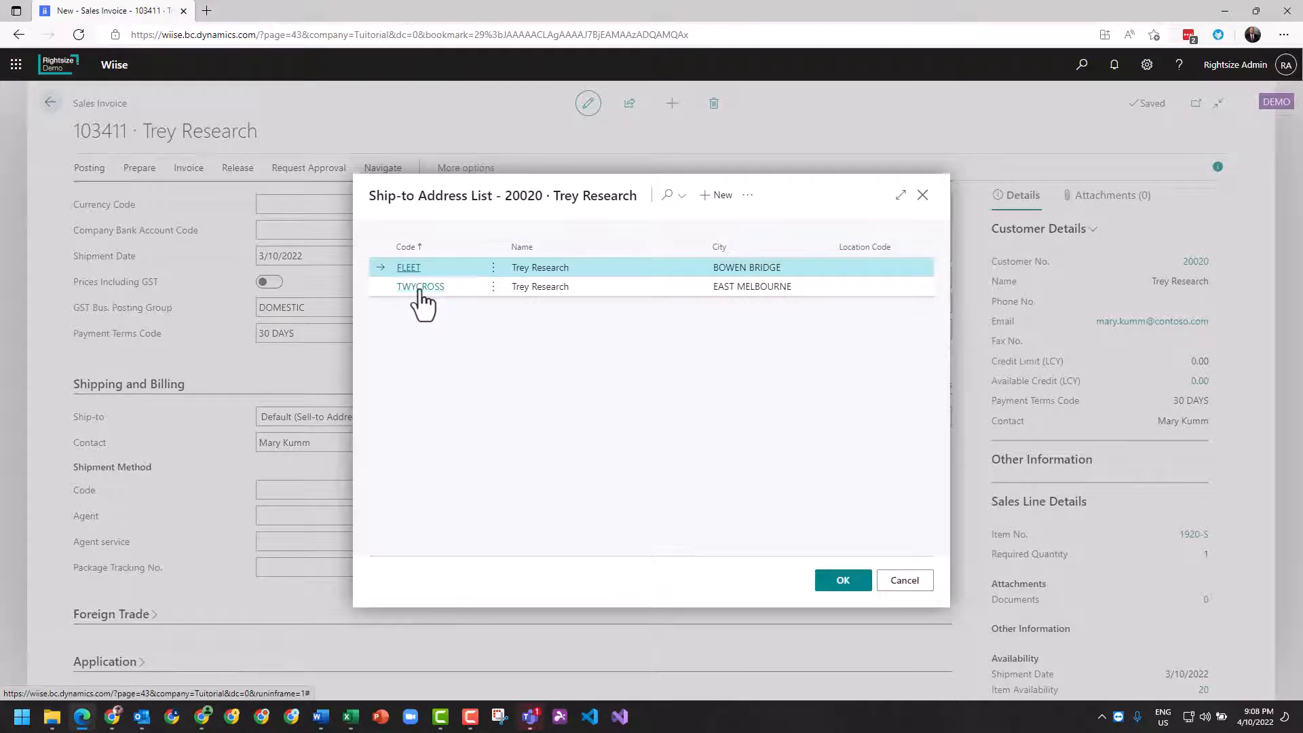
click(418, 294)
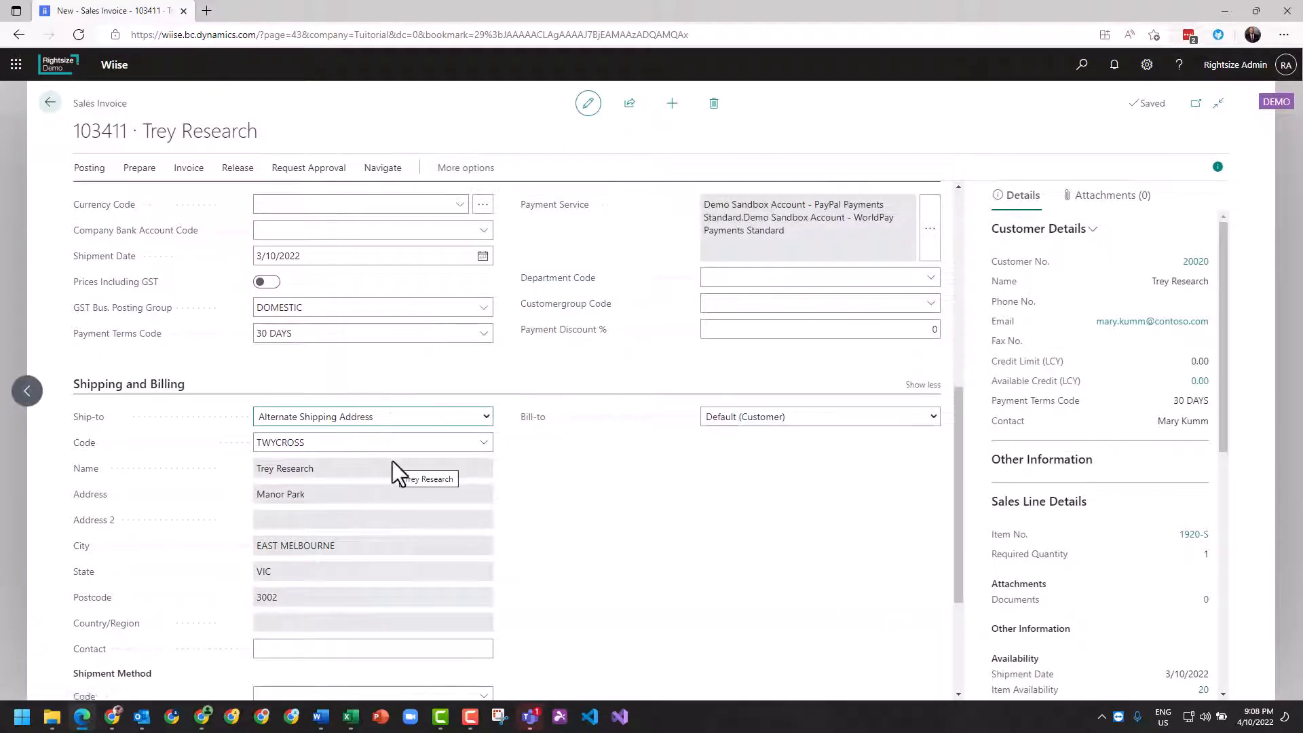
- Choose AU Post Express Courier International as the agent for the invoice's shipment method
scroll(522, 474, down, 2)
click(483, 534)
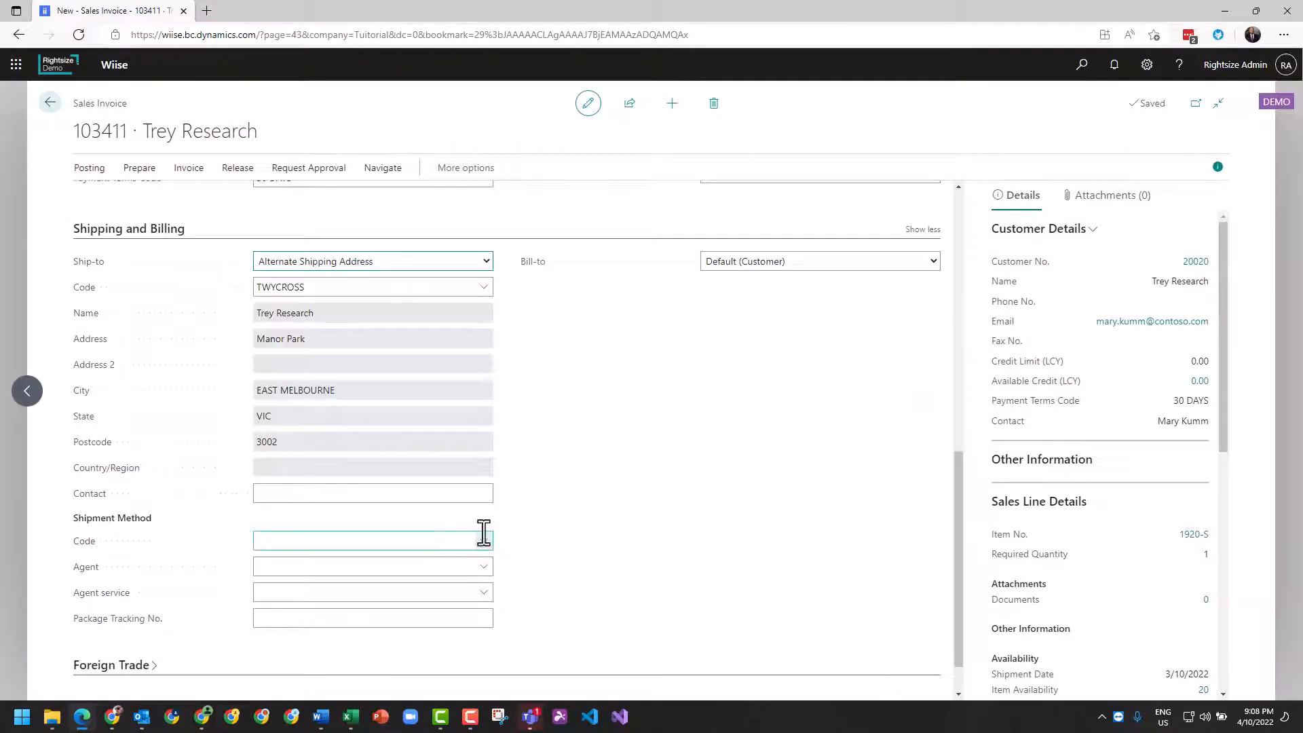
key(Tab)
click(921, 230)
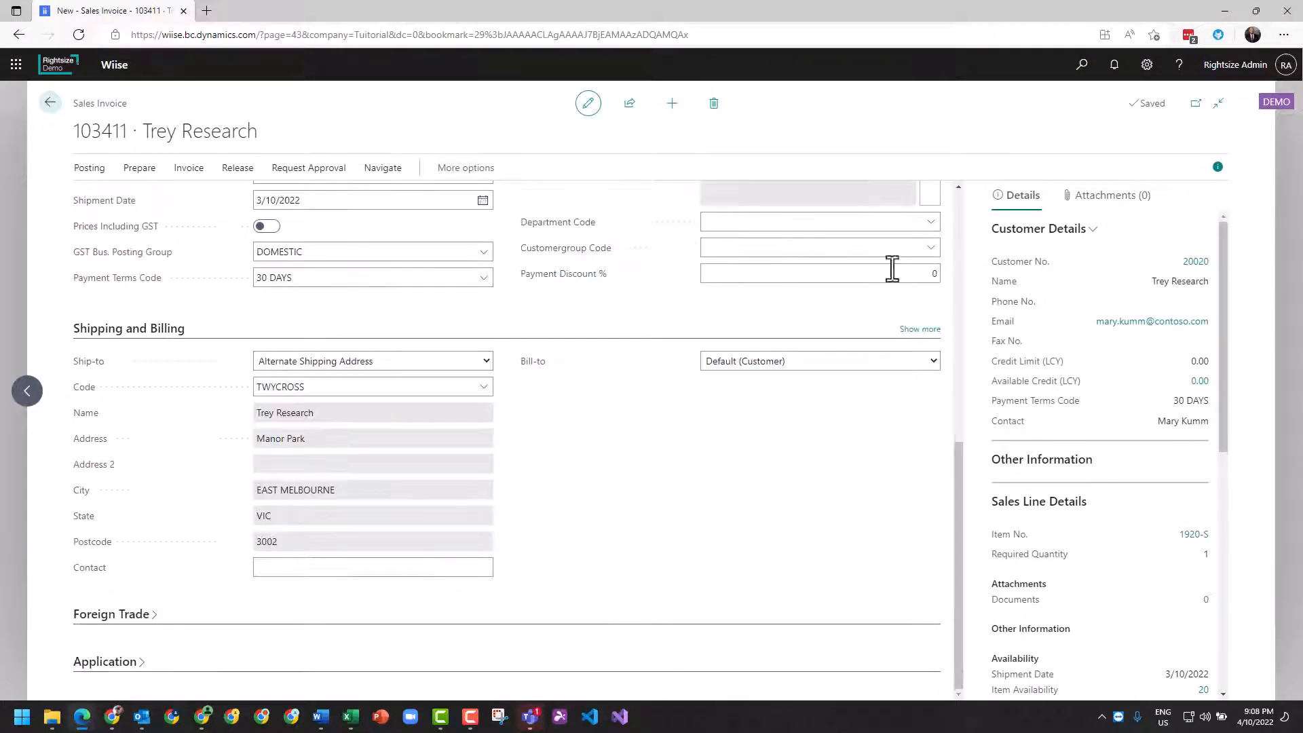
click(914, 333)
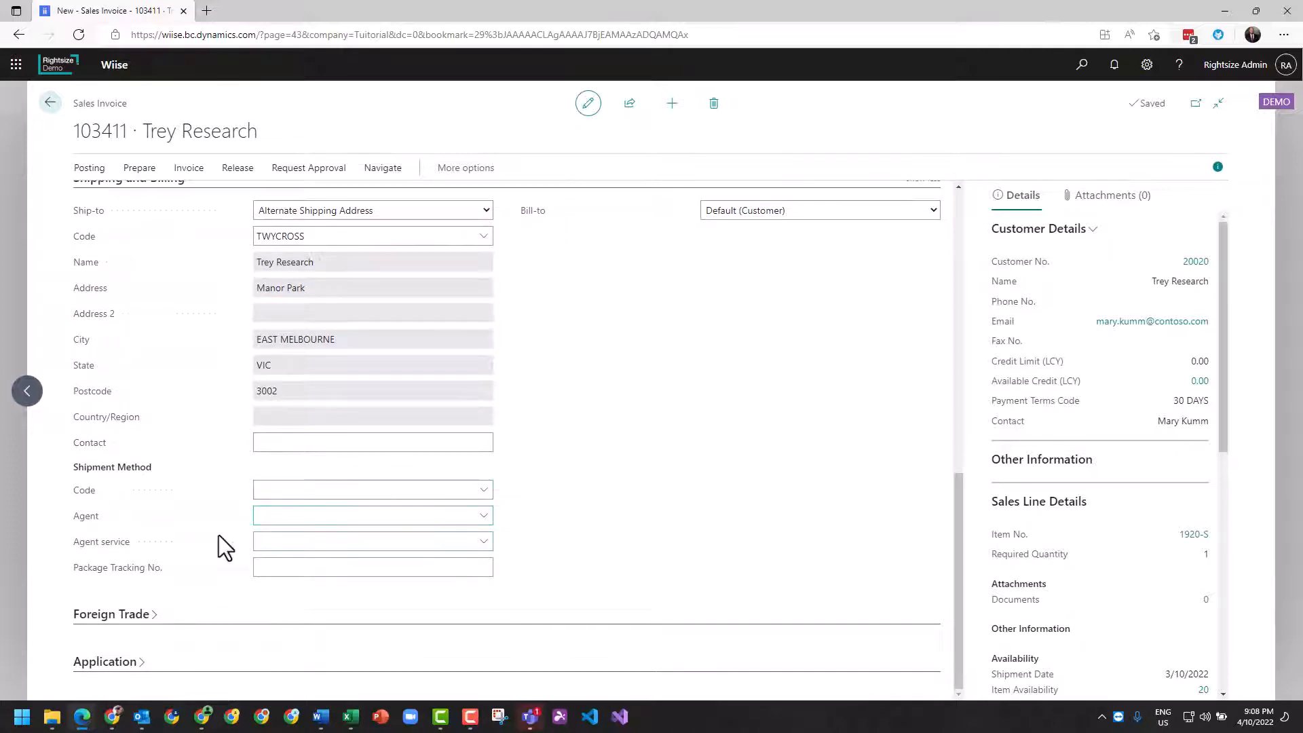
click(314, 541)
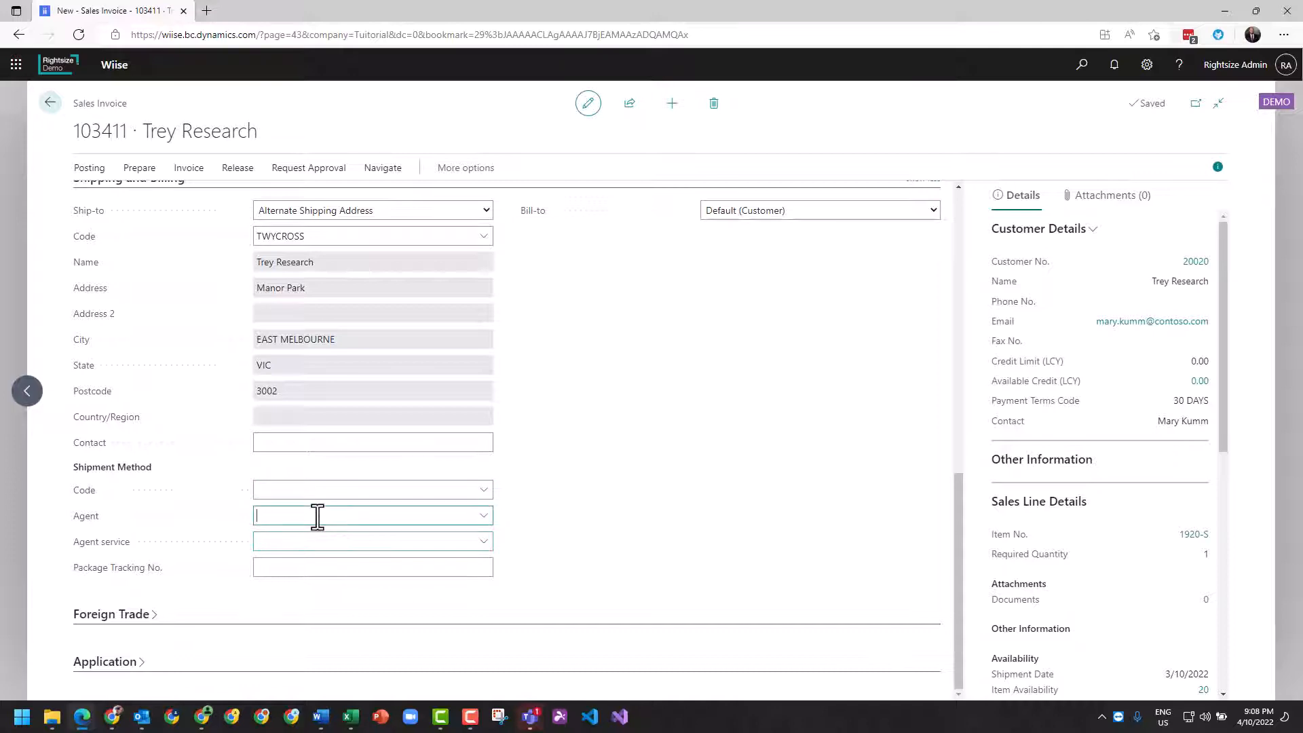
click(314, 517)
click(305, 574)
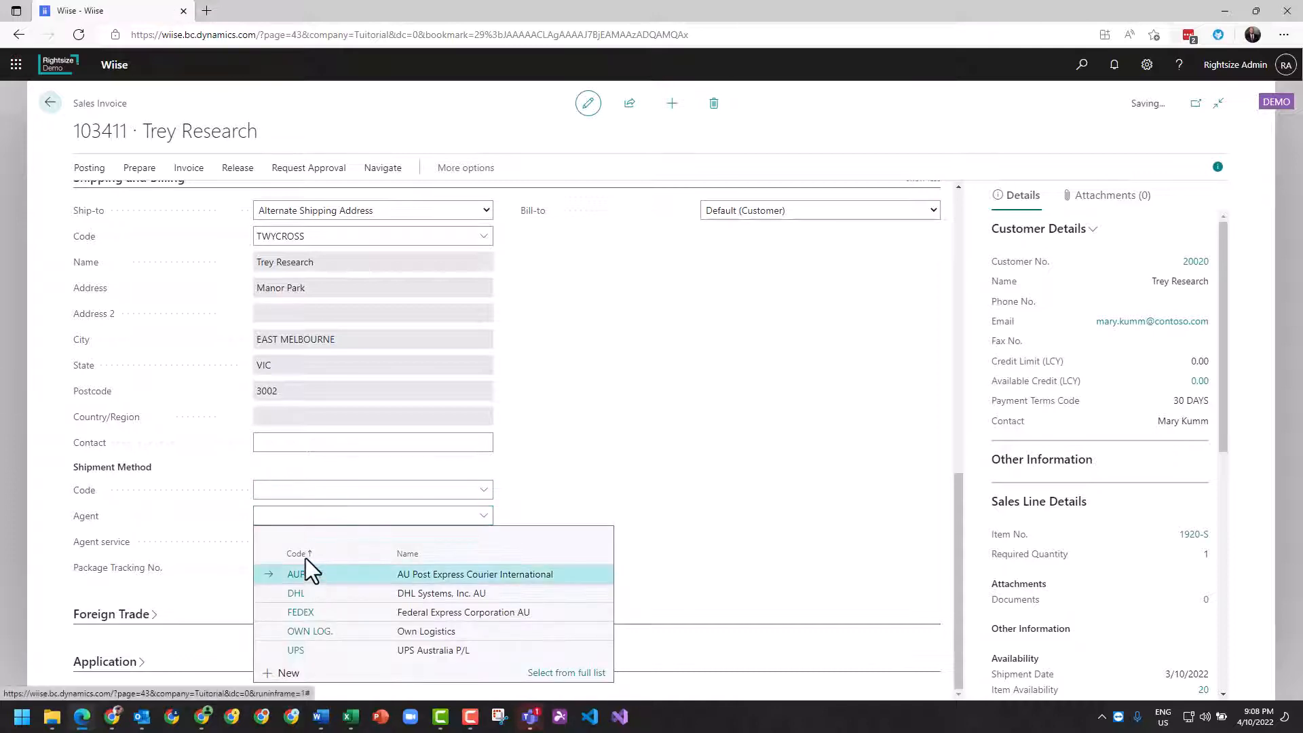
- Accept the AUPOST agent change for the invoice and look at the shipment method's agent service and package tracking number fields
click(714, 423)
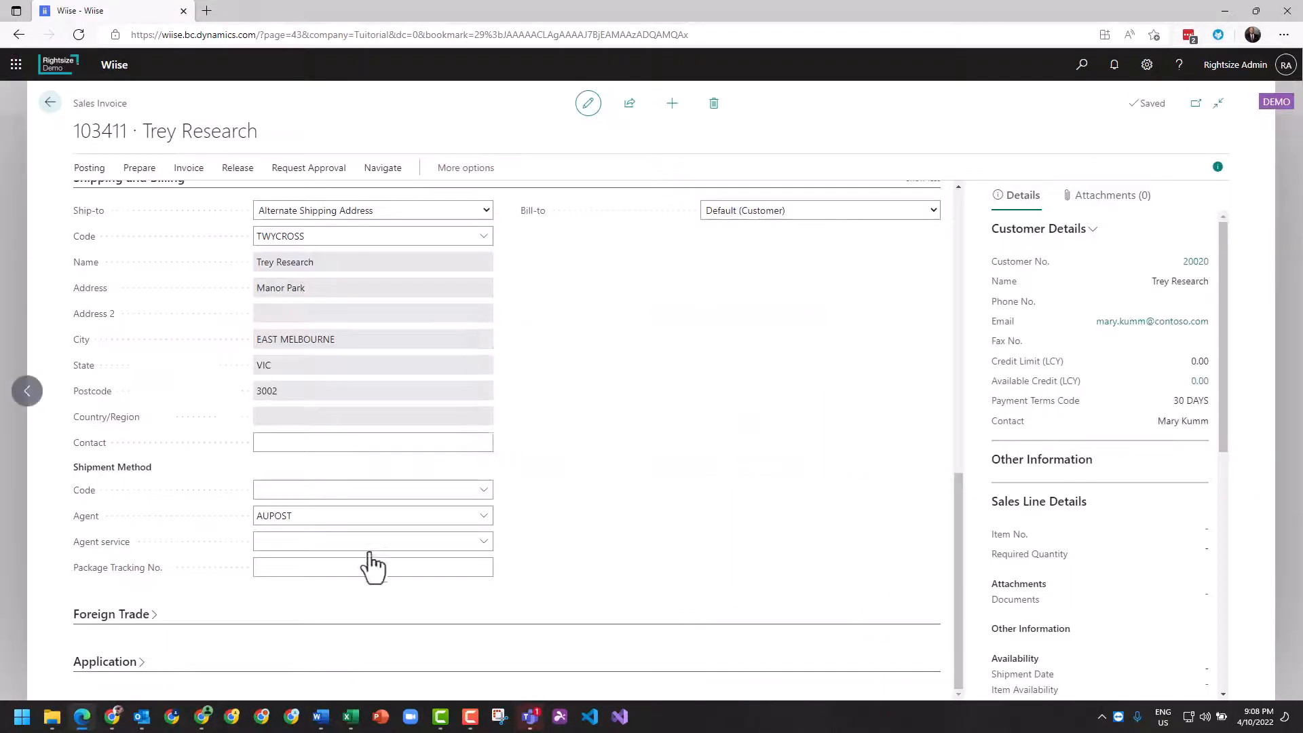
click(374, 539)
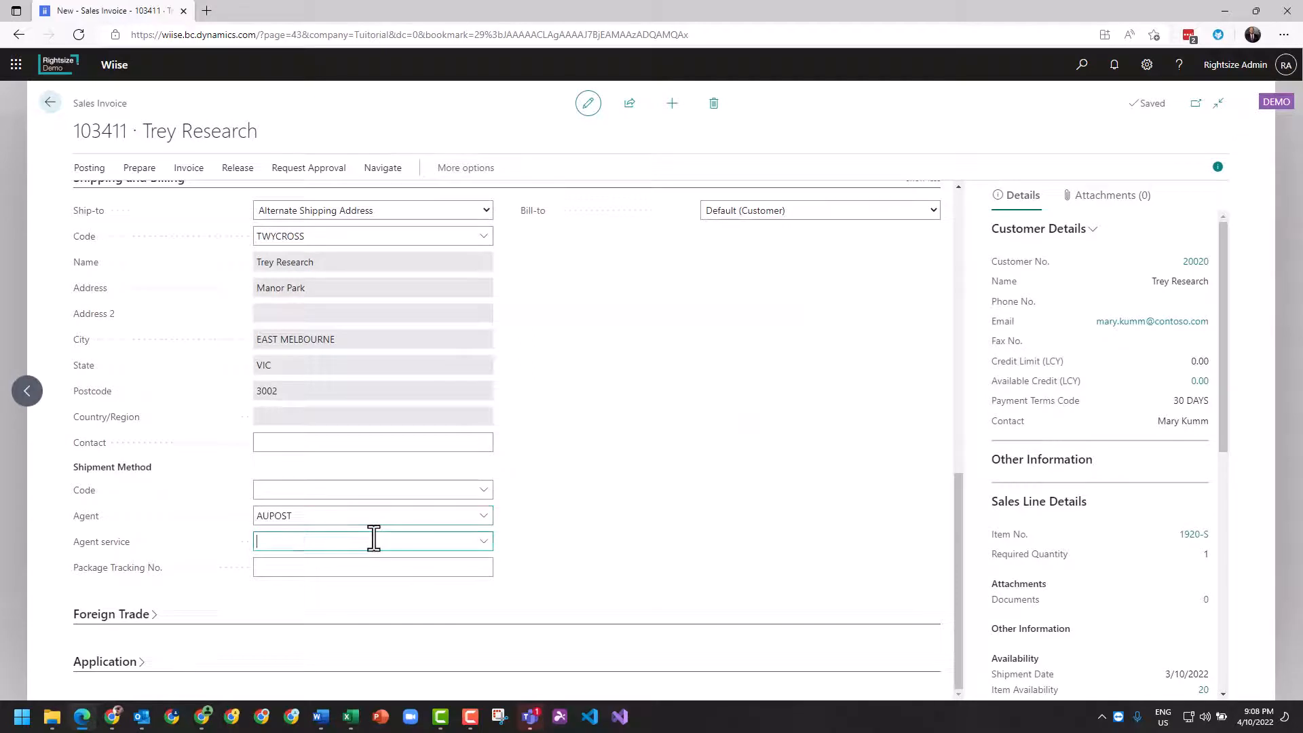
click(556, 536)
click(280, 570)
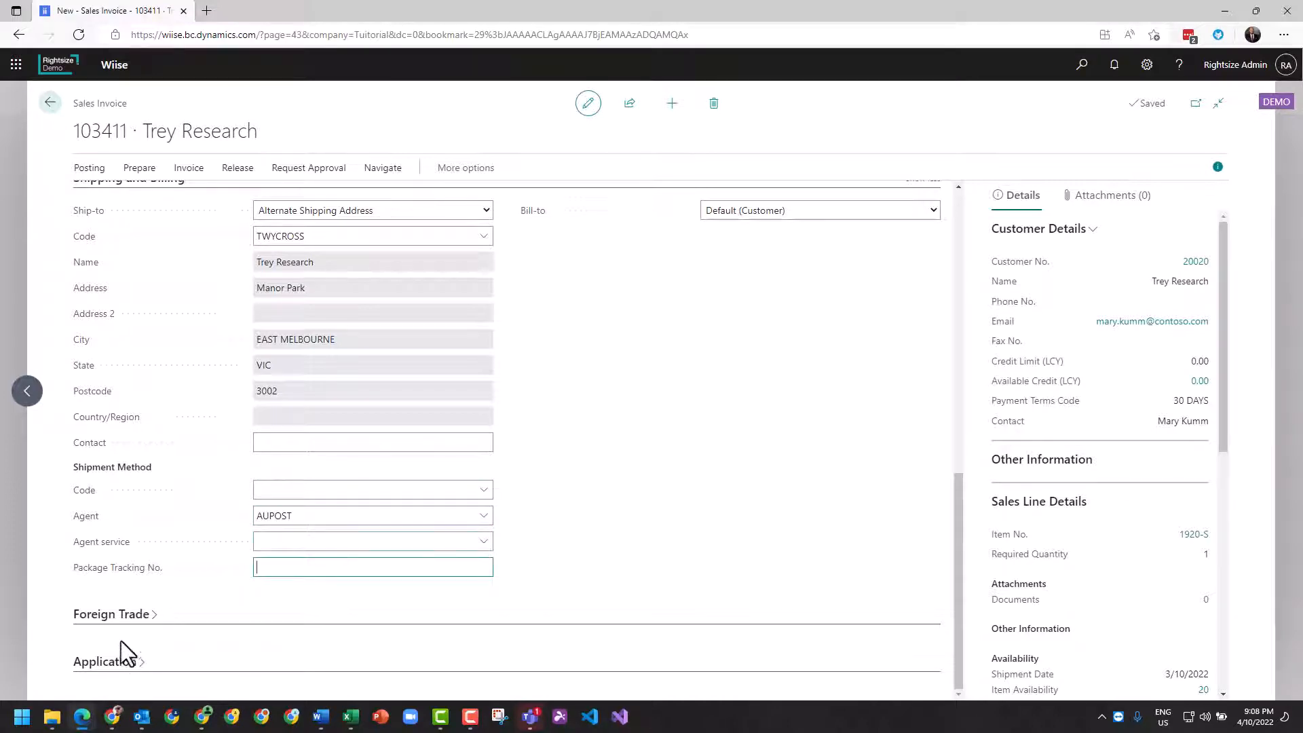
- Review the conference table line from its first columns and post the Trey Research sales invoice
scroll(511, 547, up, 10)
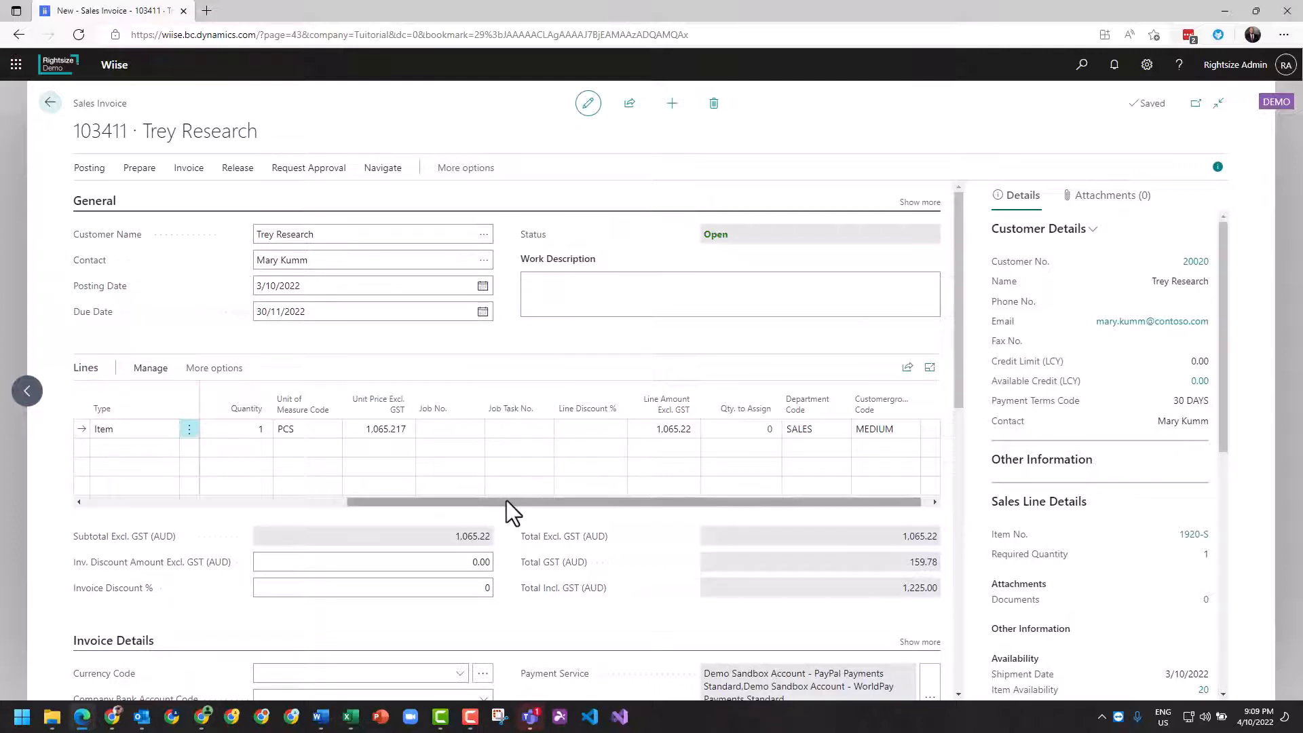
drag(507, 502, 277, 508)
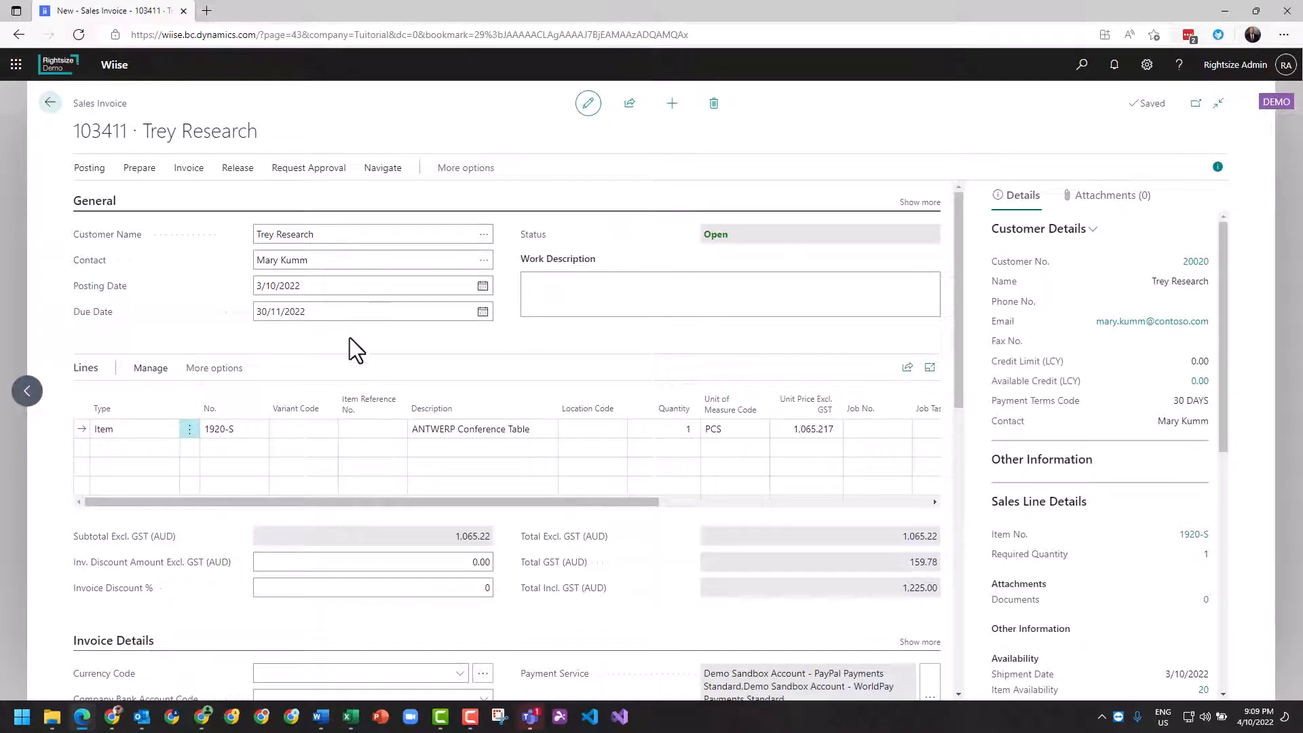
click(90, 168)
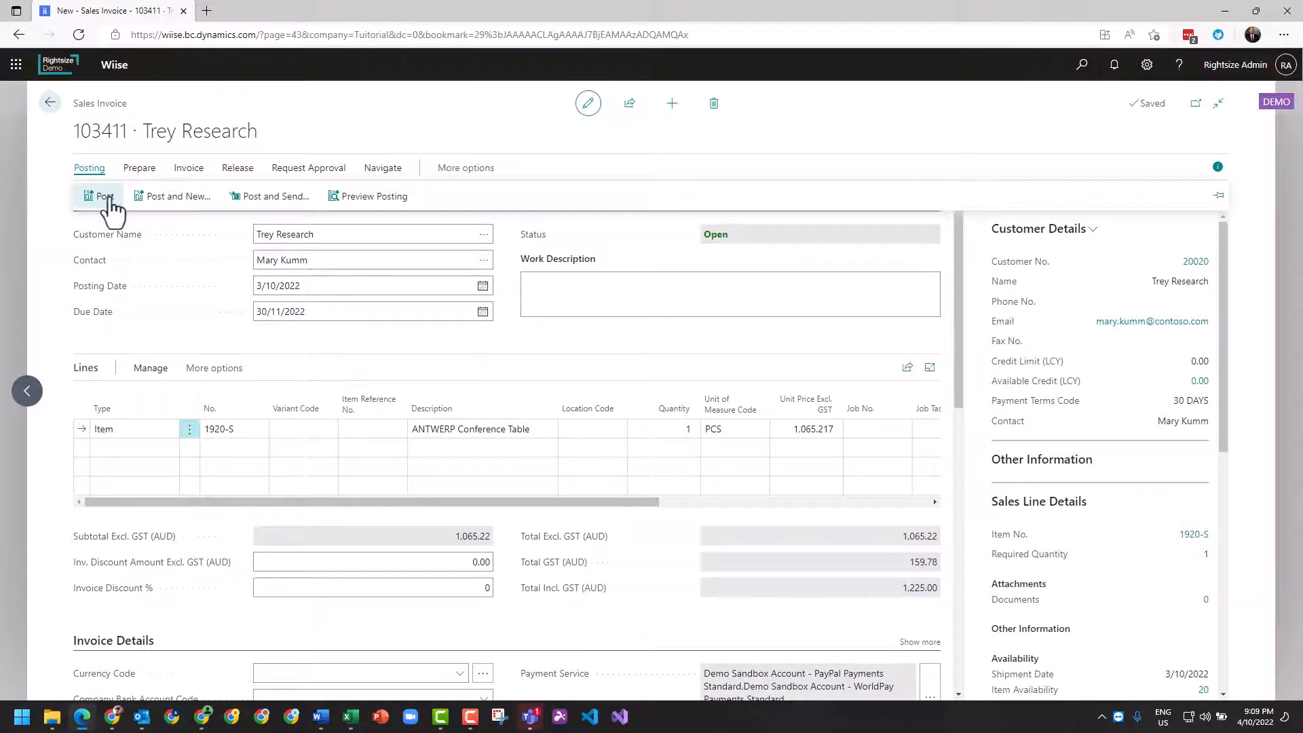
click(106, 198)
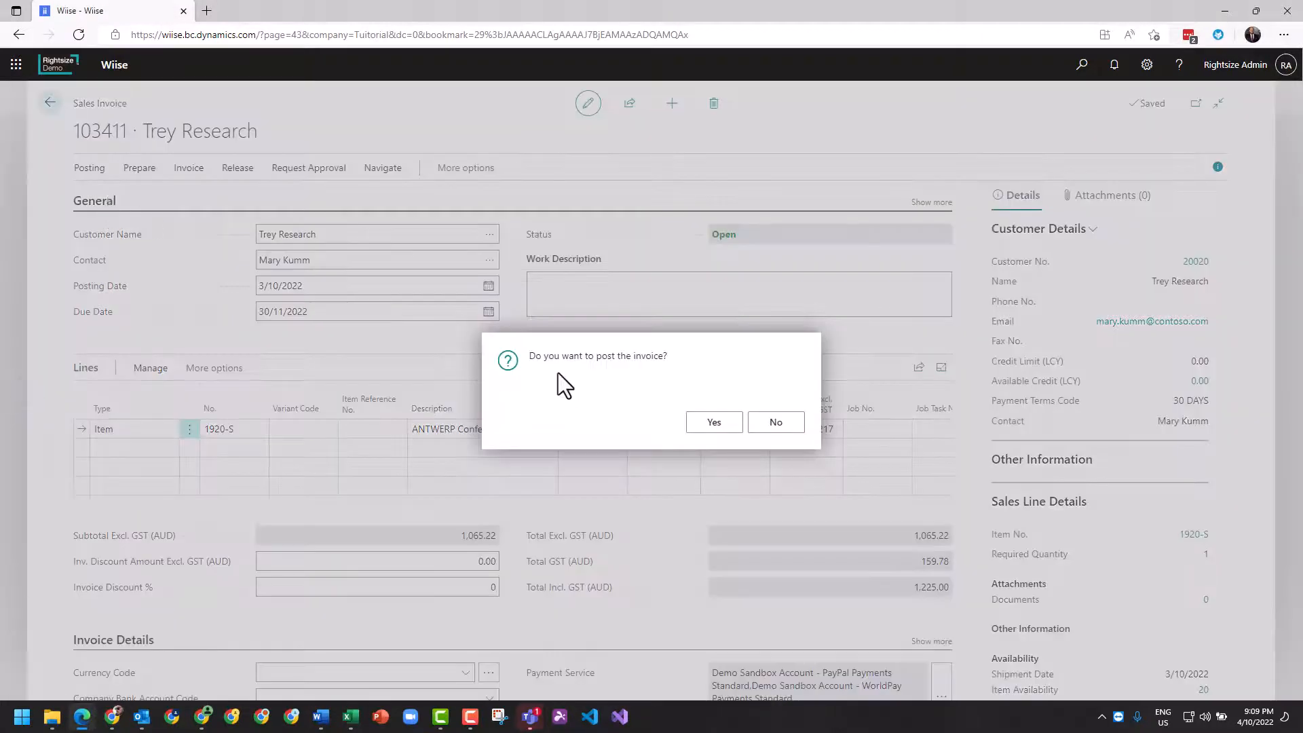
click(714, 423)
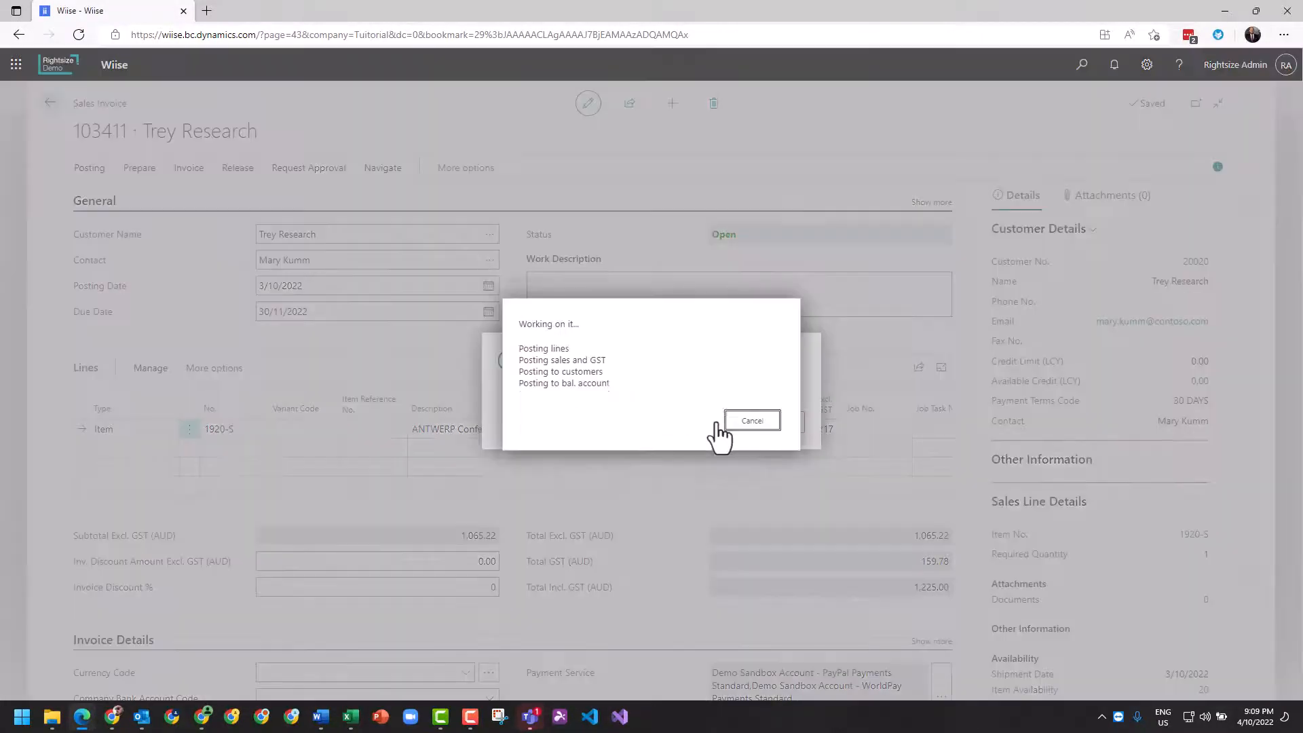